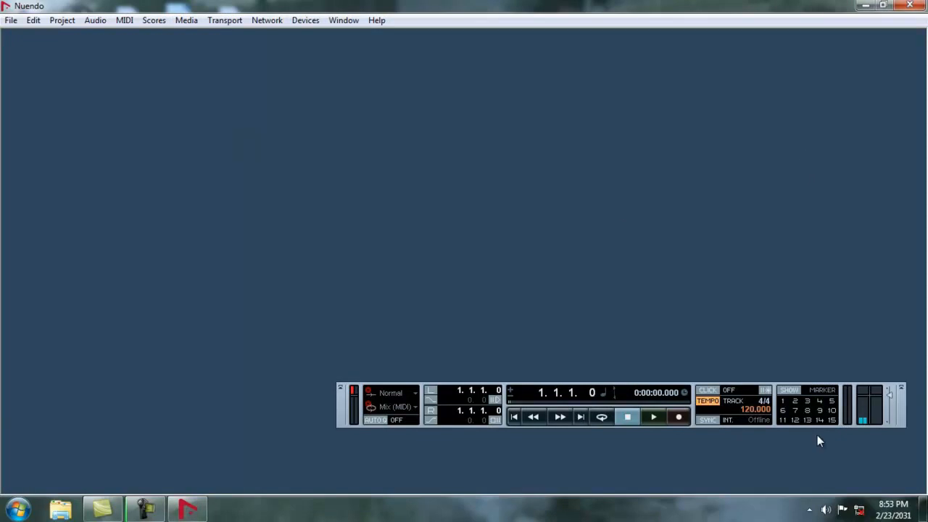
Hide the floating transport controls and confirm ASIO 2.0 - ESI MAYA44 as the ASIO driver in the VST audio system setup.
left_click(893, 390)
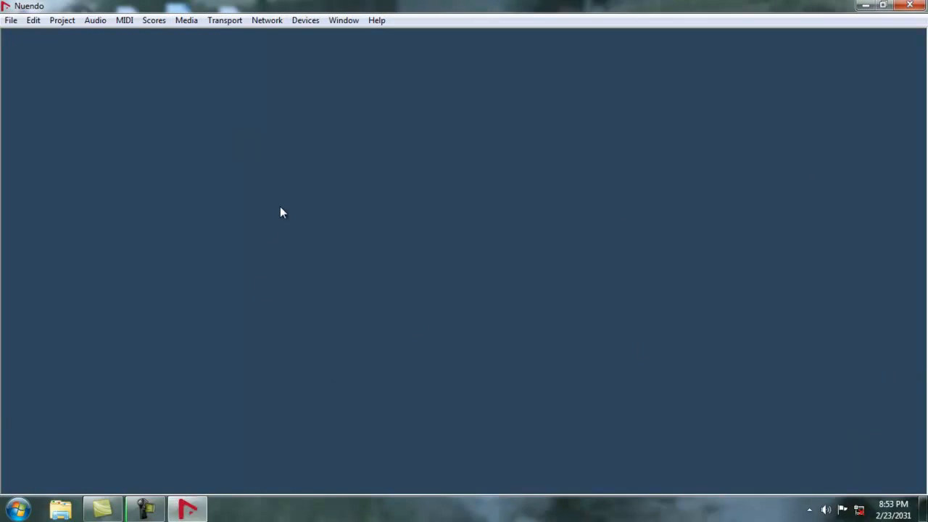
left_click(305, 20)
left_click(333, 346)
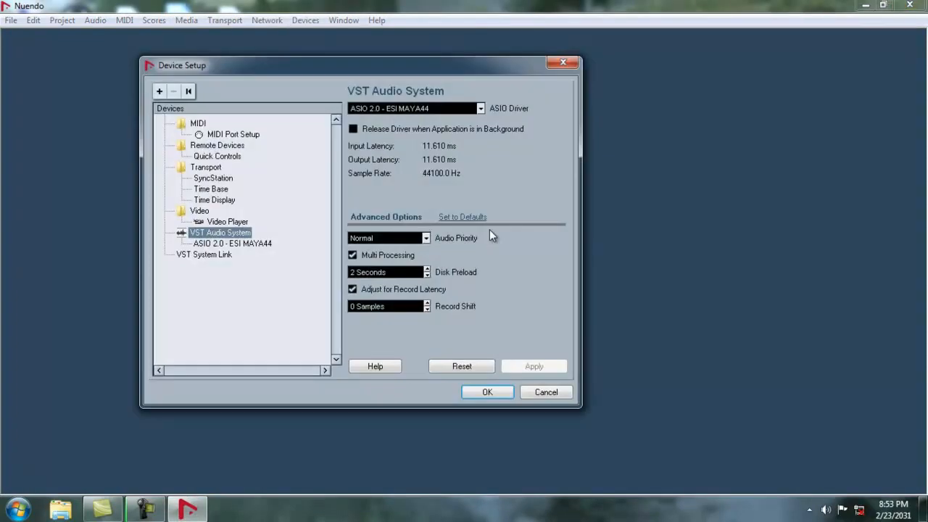
left_click(454, 108)
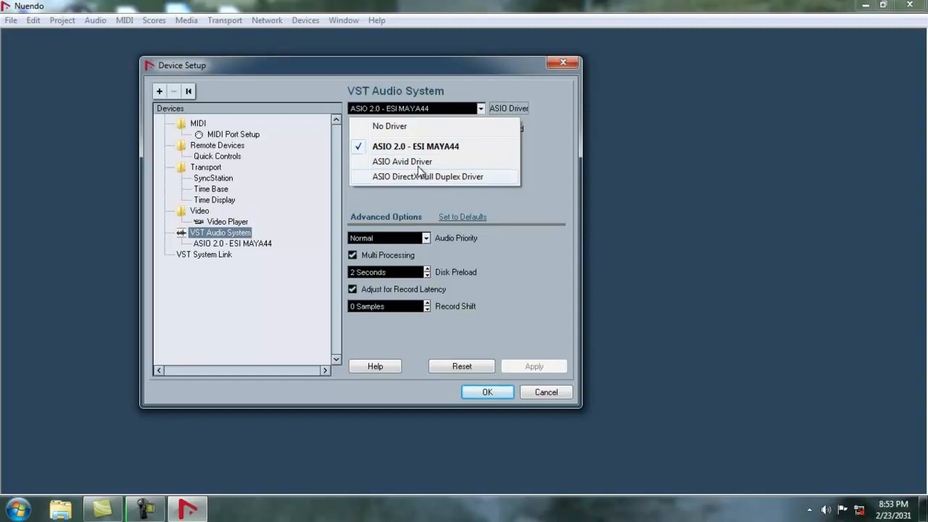
left_click(546, 232)
left_click(487, 391)
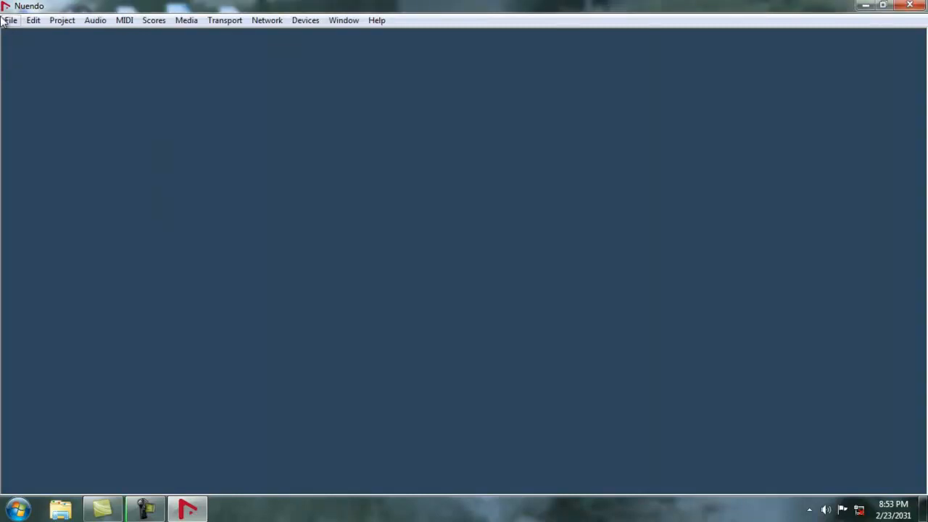
Create a new project with the offered project folder and maximize the project window.
left_click(10, 20)
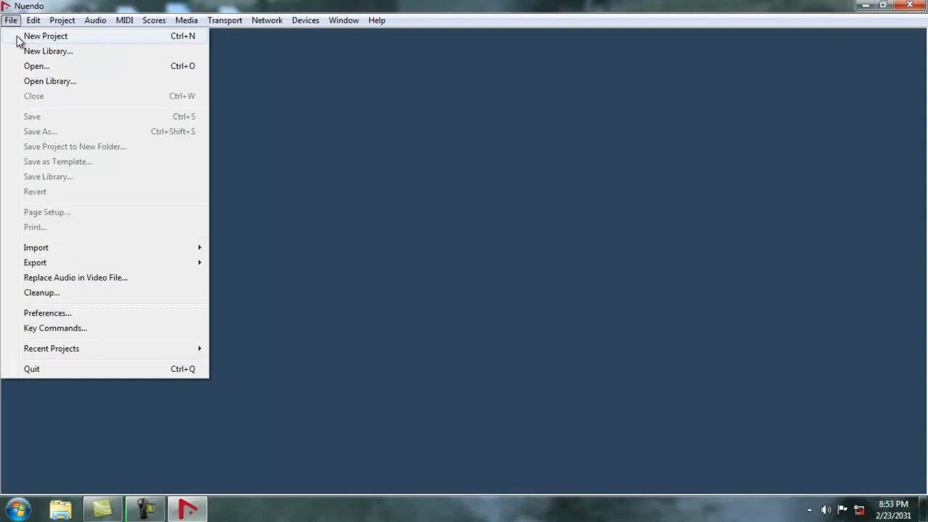
left_click(26, 36)
left_click(476, 330)
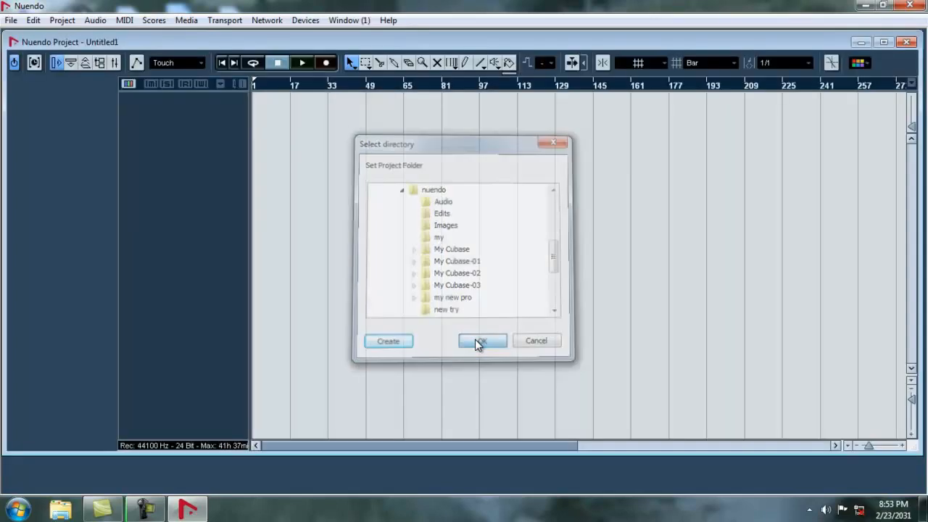
left_click(479, 342)
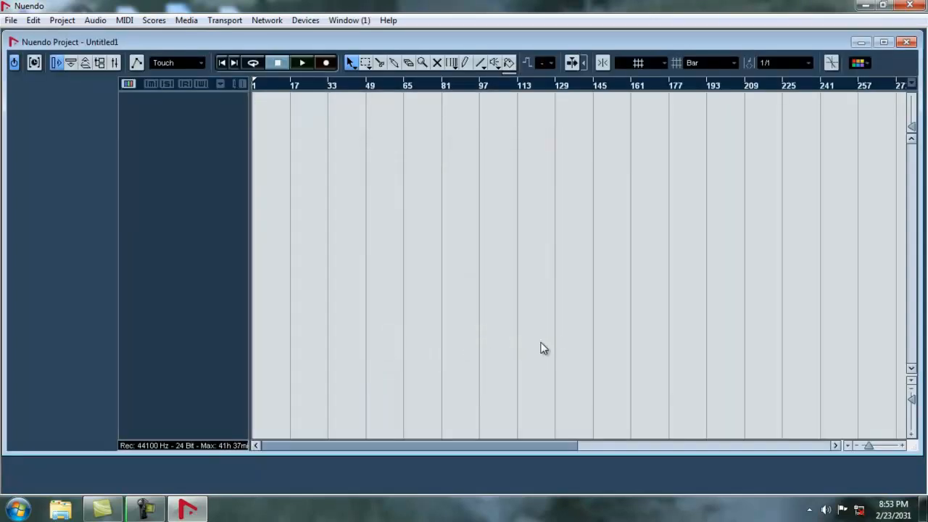
left_click(884, 42)
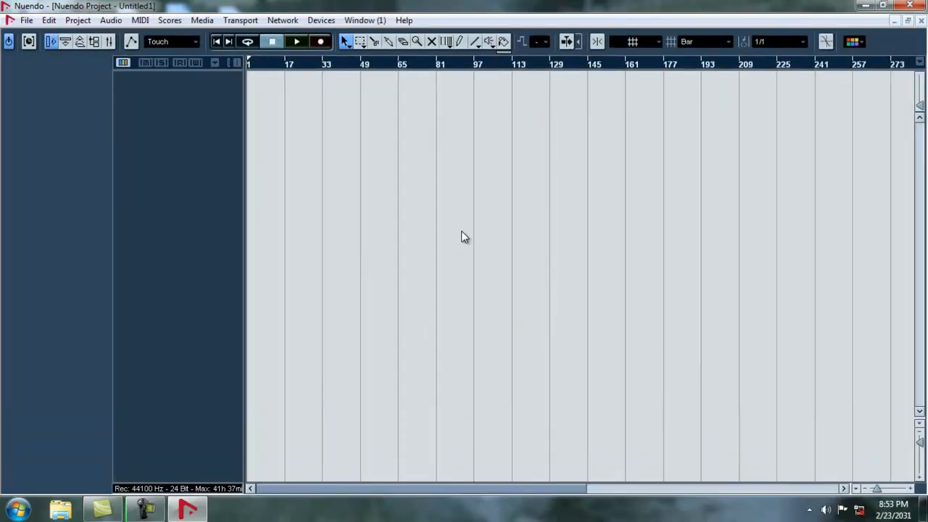
Add two stereo audio tracks to the empty project and enlarge the track height to show all track controls.
right_click(169, 86)
left_click(181, 95)
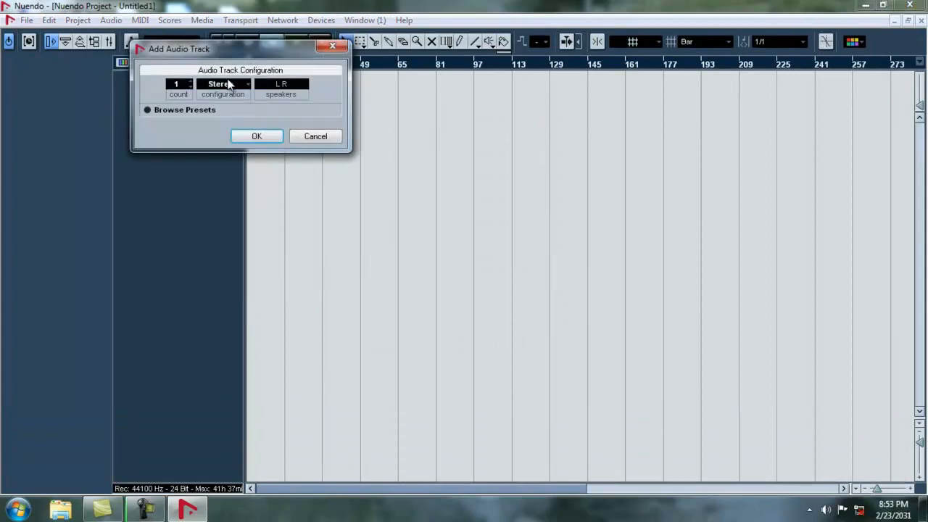
scroll(190, 85, "up", 1)
left_click(245, 137)
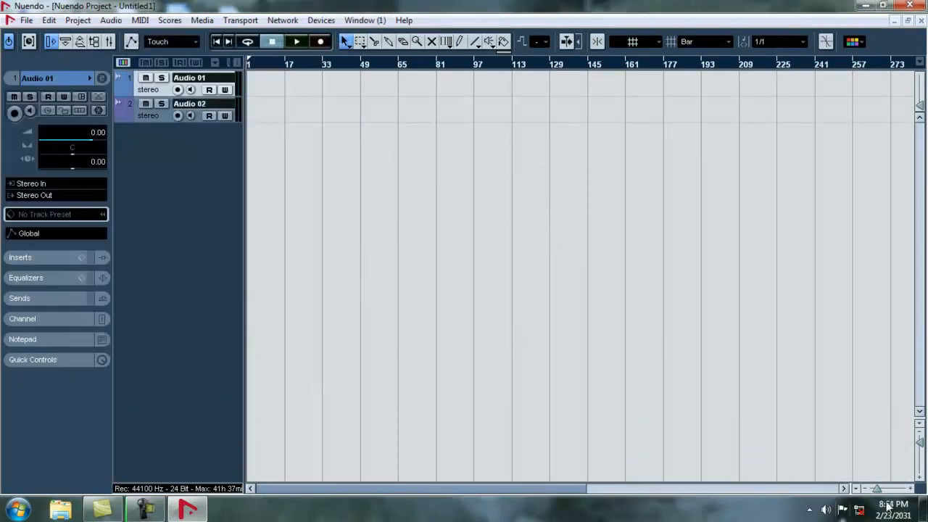
left_click(921, 480)
left_click_drag(921, 468, 921, 448)
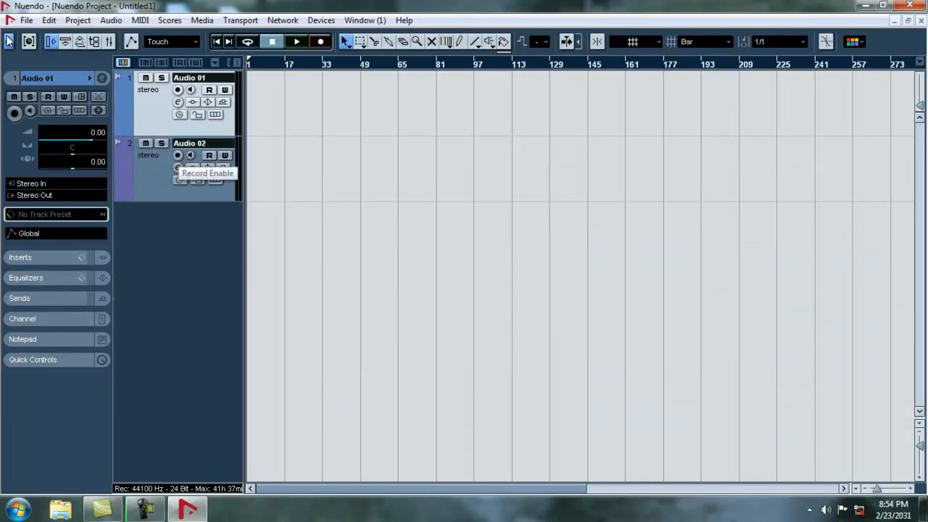
Set Auto Monitoring to Manual in the VST preferences.
left_click(24, 20)
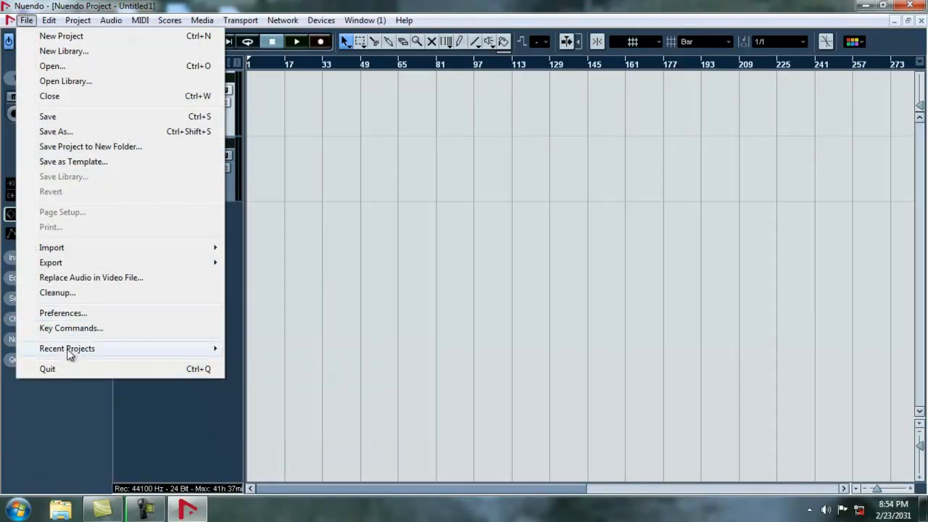
left_click(63, 312)
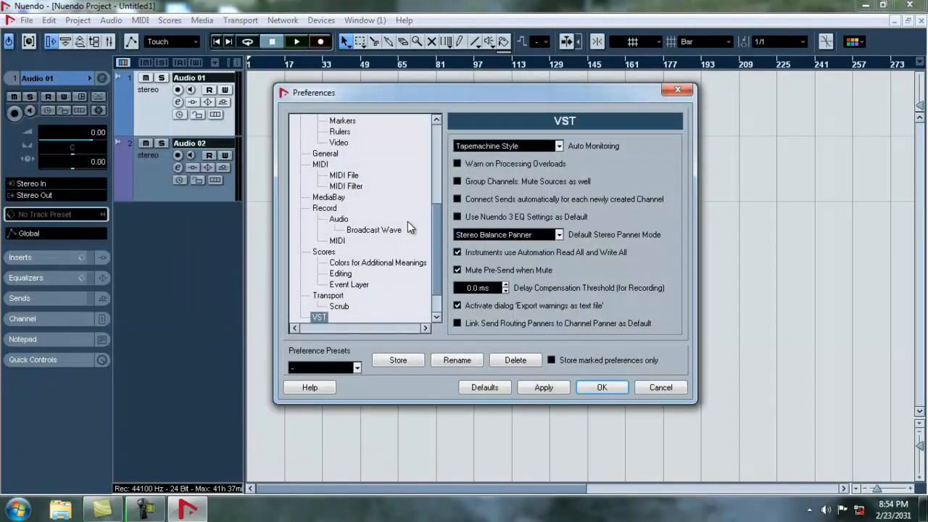
left_click(508, 146)
left_click(516, 161)
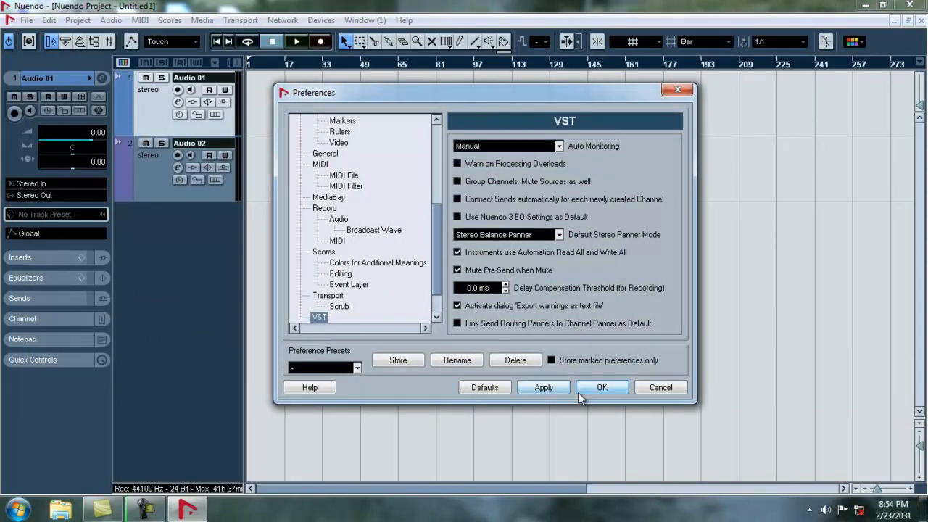
left_click(579, 392)
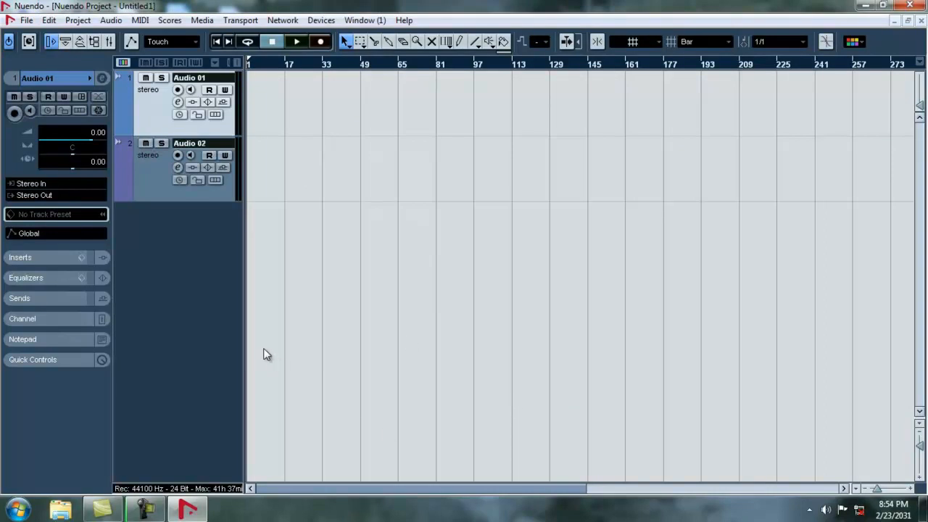
Rename the first audio track as karaoke and the second audio track as Vocal.
double_click(198, 79)
type("karaoke")
double_click(218, 144)
left_click(218, 144)
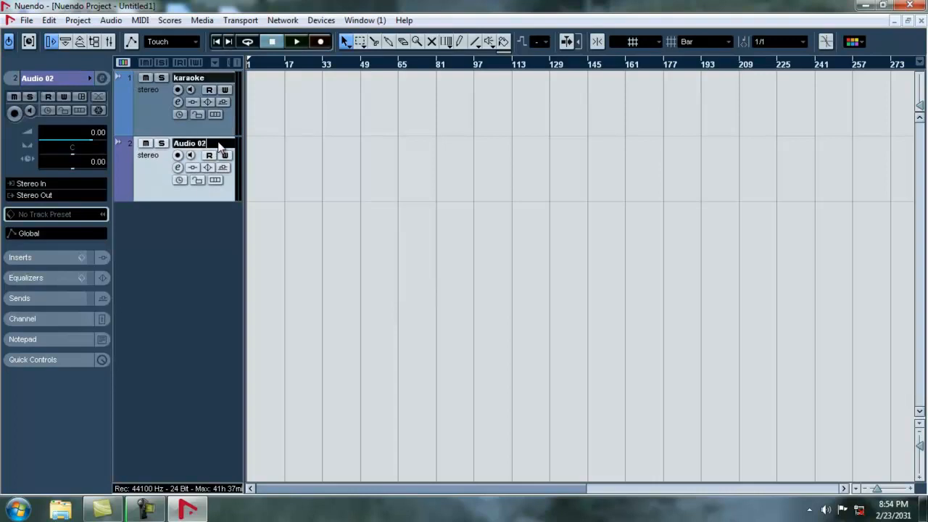
type("Vocal")
double_click(209, 145)
key("Return")
key("BackSpace")
key("BackSpace")
key("BackSpace")
key("BackSpace")
key("BackSpace")
key("BackSpace")
key("BackSpace")
key("BackSpace")
left_click(236, 243)
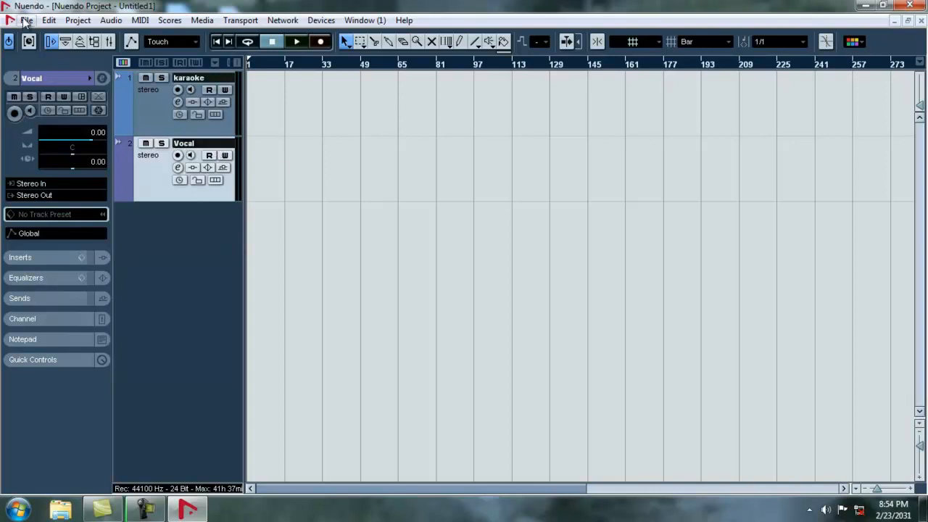
Save the project on the Desktop under the name "my project".
left_click(25, 20)
left_click(60, 127)
left_click(244, 243)
left_click(367, 387)
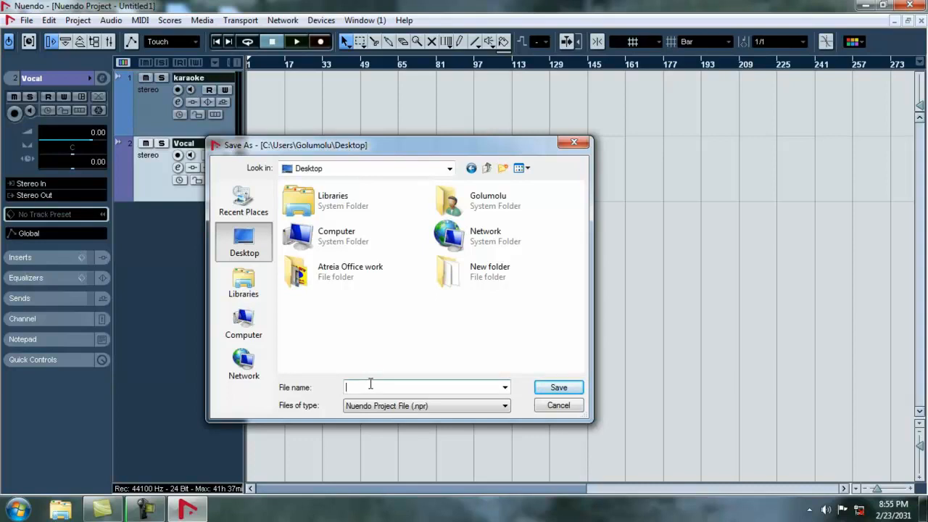
type("my project")
key("Return")
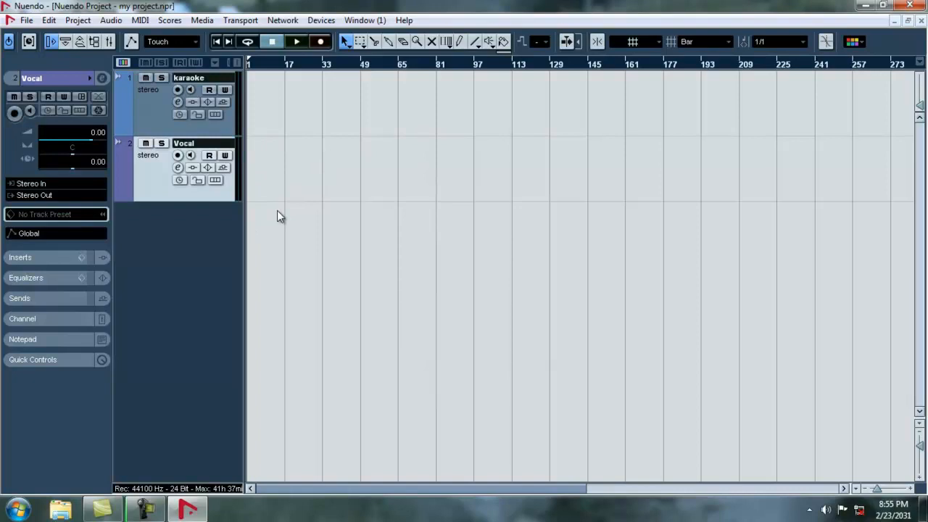
left_click(191, 156)
left_click(187, 155)
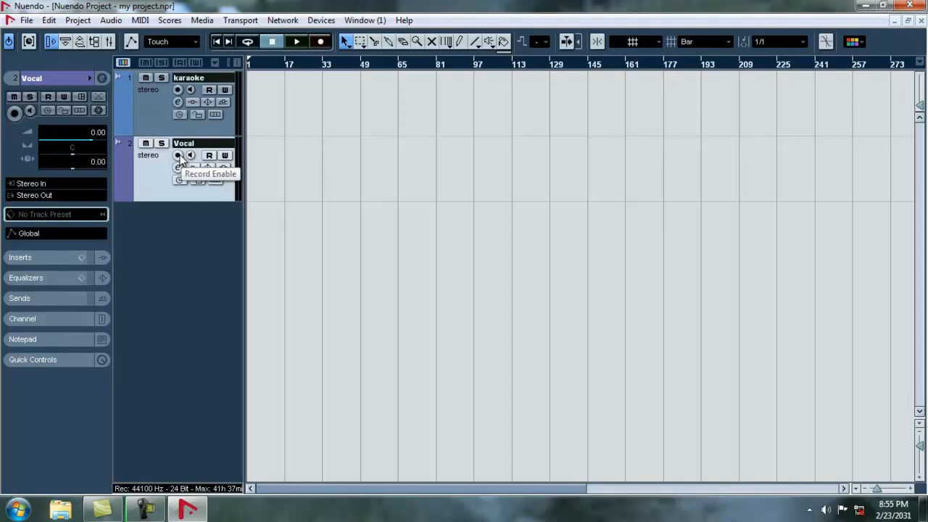
Add a third stereo audio track below Vocal and remove it again.
right_click(163, 252)
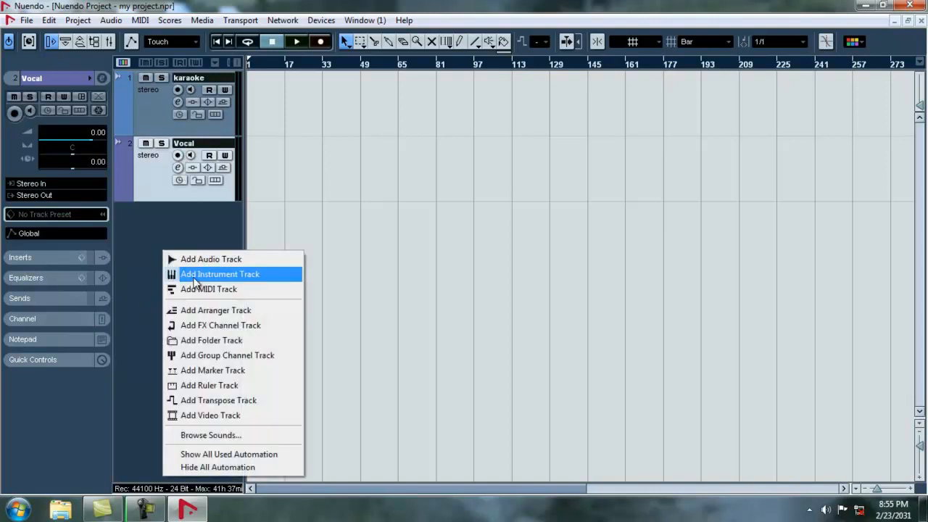
left_click(210, 259)
left_click(235, 86)
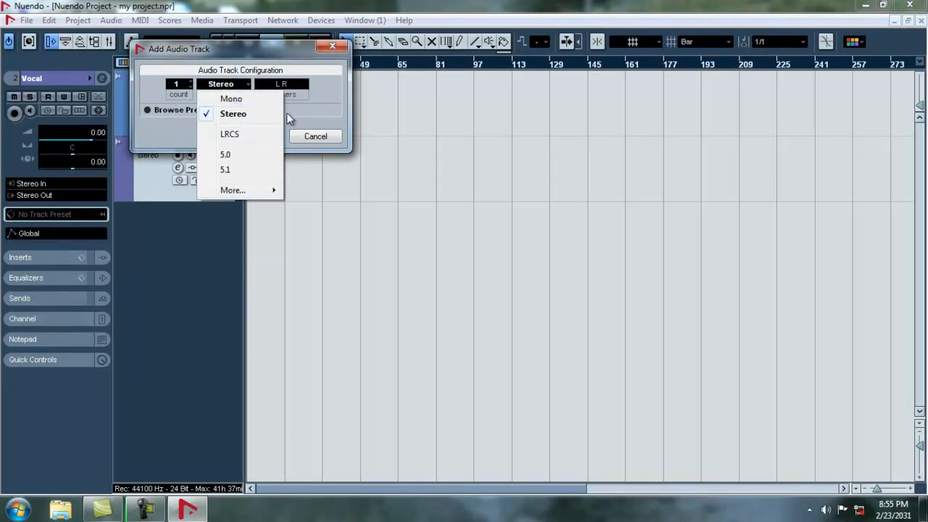
left_click(312, 135)
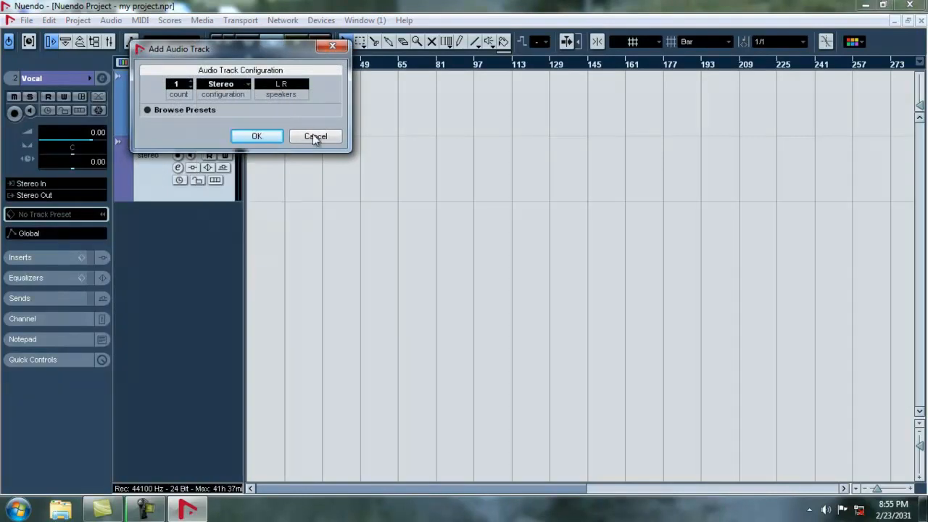
left_click(270, 134)
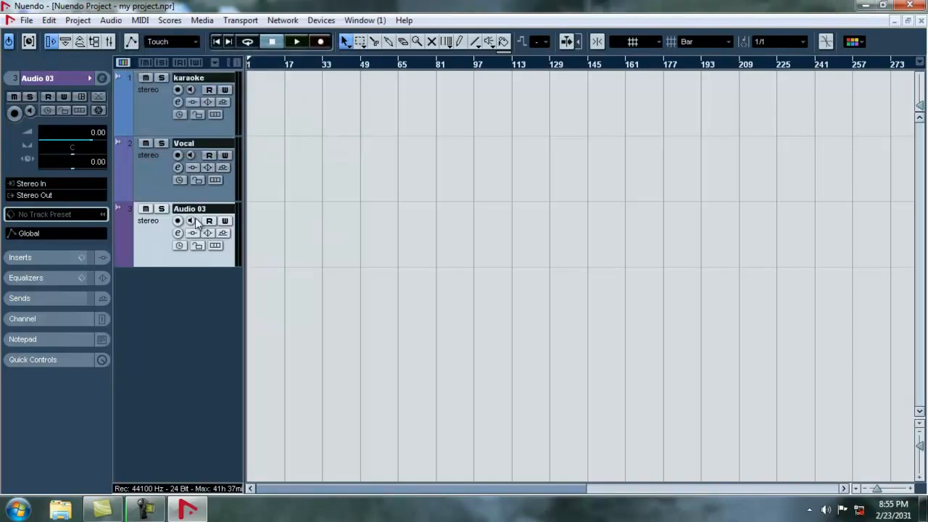
right_click(147, 230)
left_click(187, 294)
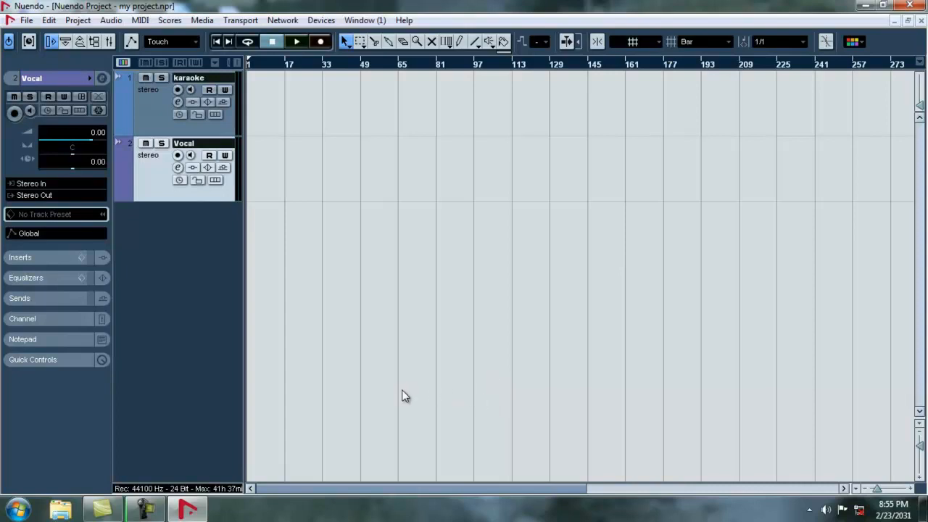
Import the Hasi Ban gye Karaoke file from D:\new data\New ver karaoke\karaoke onto the karaoke track at bar 33.
left_click(78, 498)
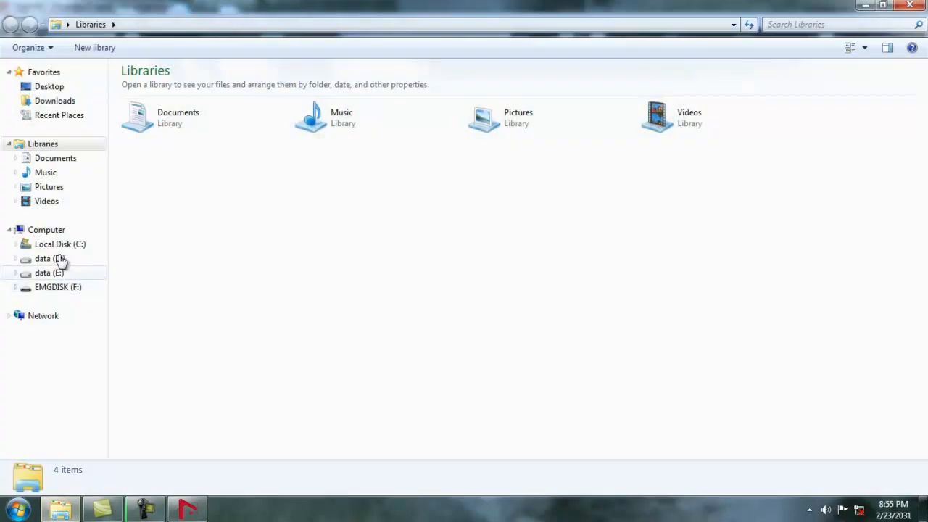
left_click(58, 259)
double_click(154, 173)
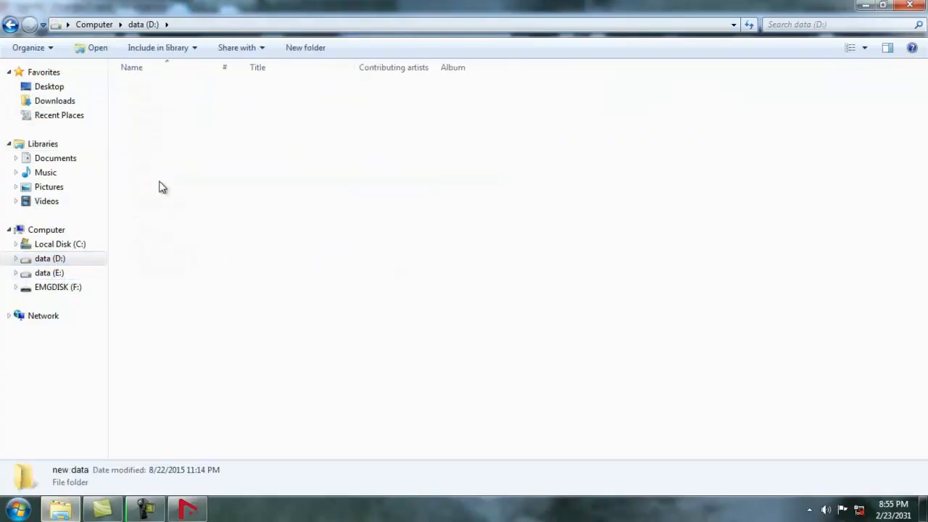
double_click(163, 187)
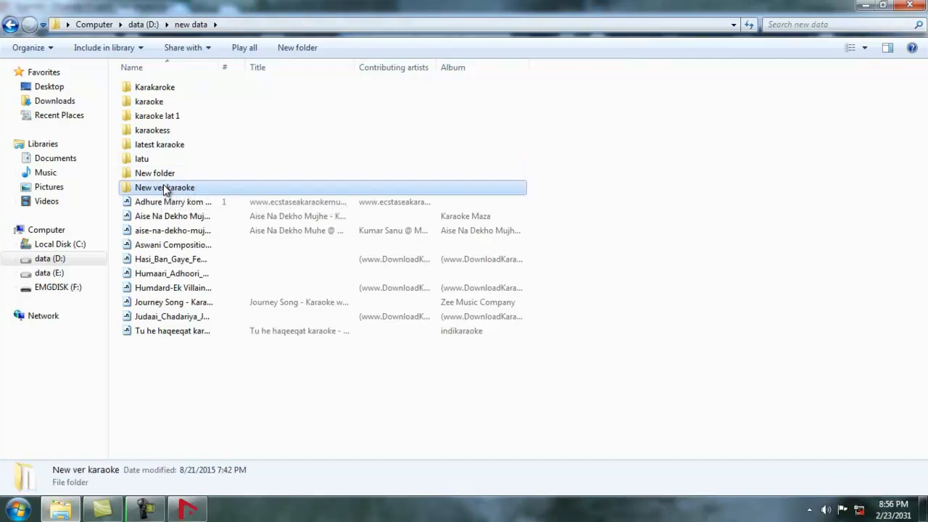
double_click(180, 88)
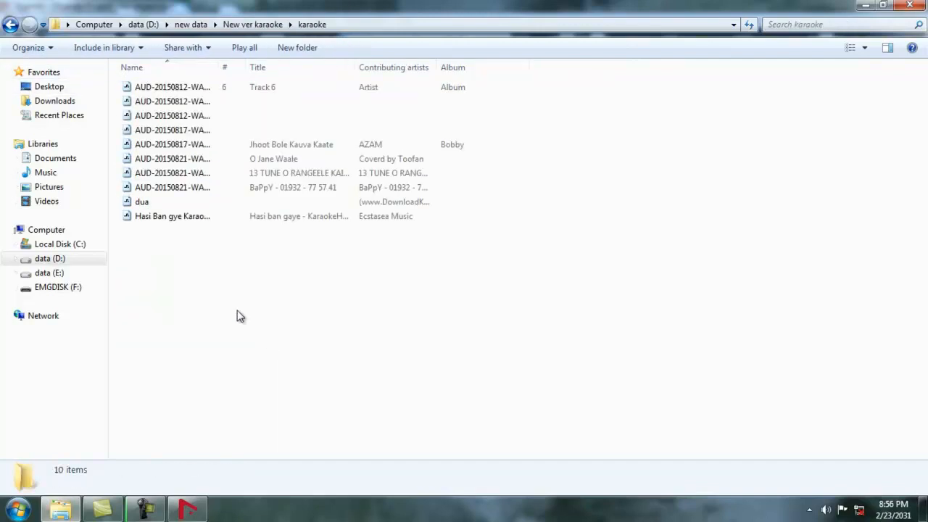
left_click_drag(166, 220, 324, 109)
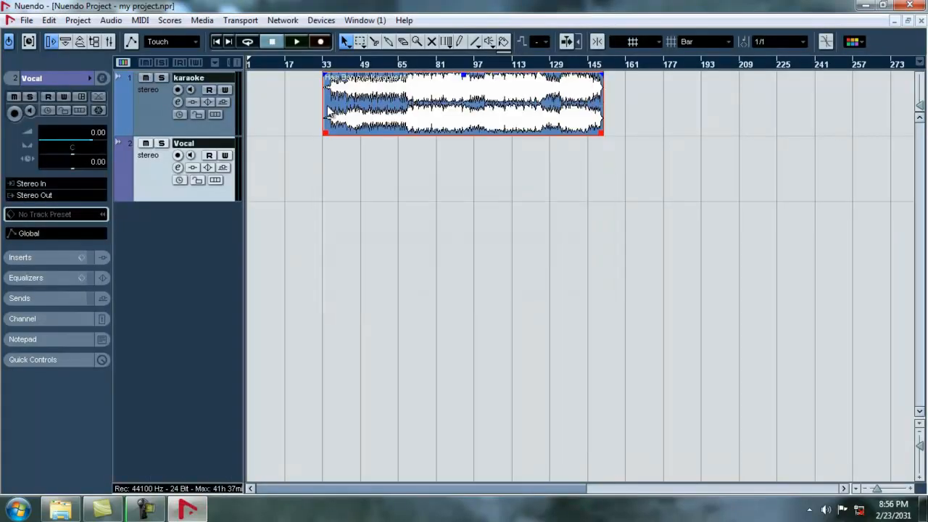
Lower the volume of the karaoke clip and play it back briefly from near its start.
mouse_move(463, 74)
left_mouse_down()
mouse_move(463, 107)
mouse_move(464, 74)
left_mouse_up()
left_click_drag(465, 78, 468, 121)
left_click(334, 63)
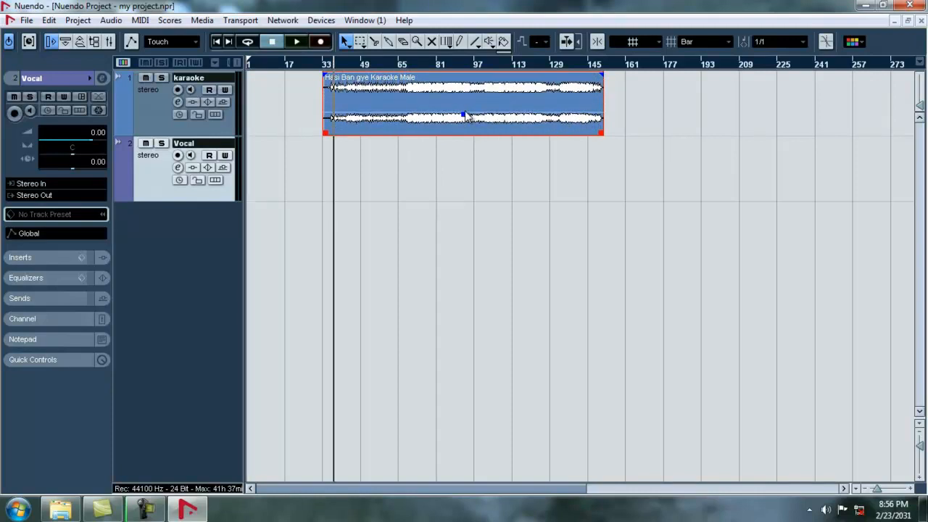
key("space")
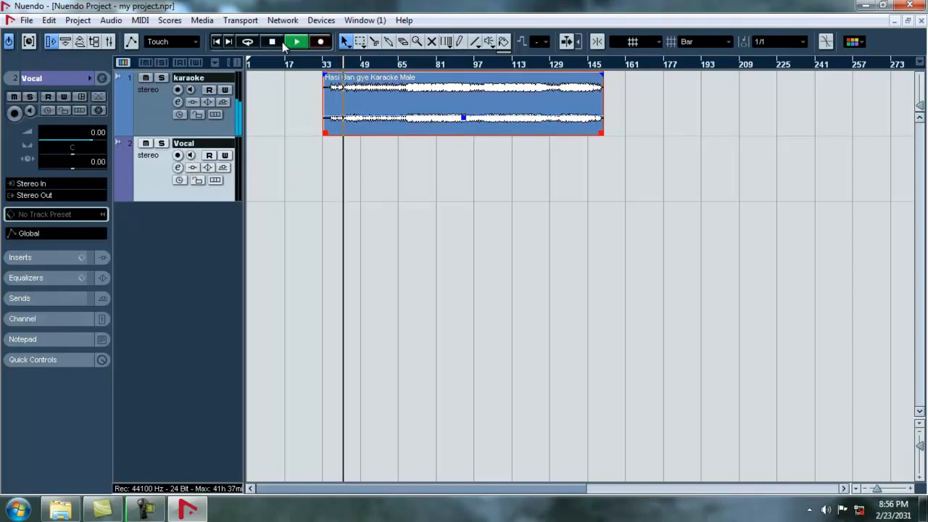
key("space")
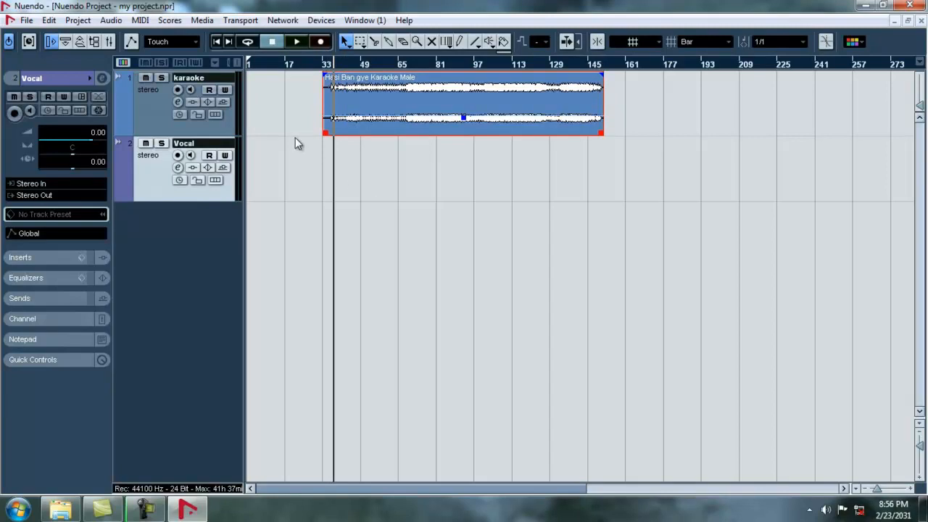
Record-enable the Vocal track and play the karaoke from about bar 80 with the timeline zoomed in slightly.
left_click(178, 156)
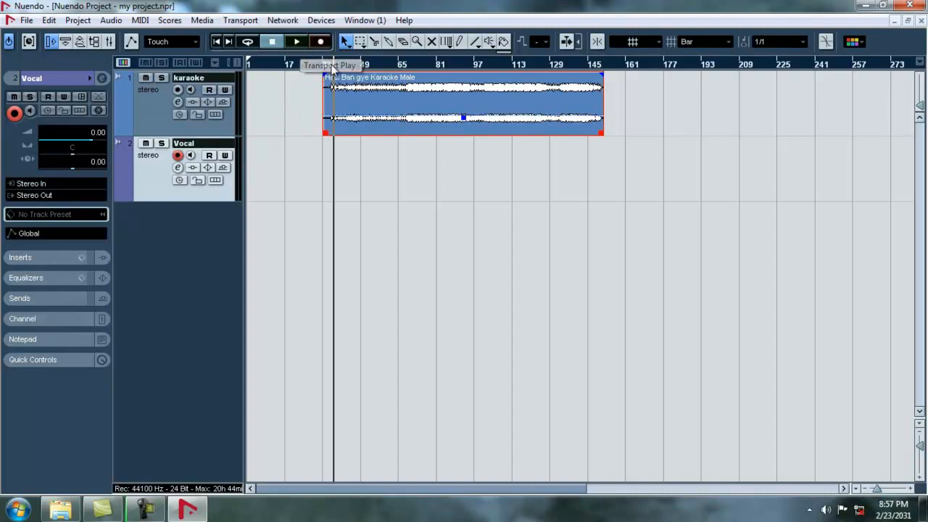
left_click_drag(334, 63, 425, 87)
left_click(447, 66)
left_click(464, 66)
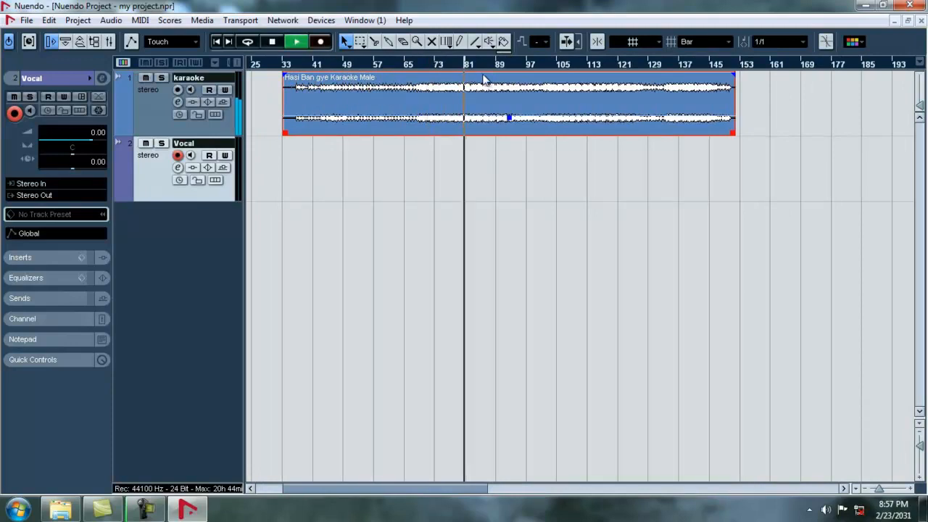
Record a vocal take on the Vocal track over the playing karaoke, from about bar 99 to bar 129.
left_click(486, 65)
left_click(499, 65)
left_click(515, 66)
left_click(526, 66)
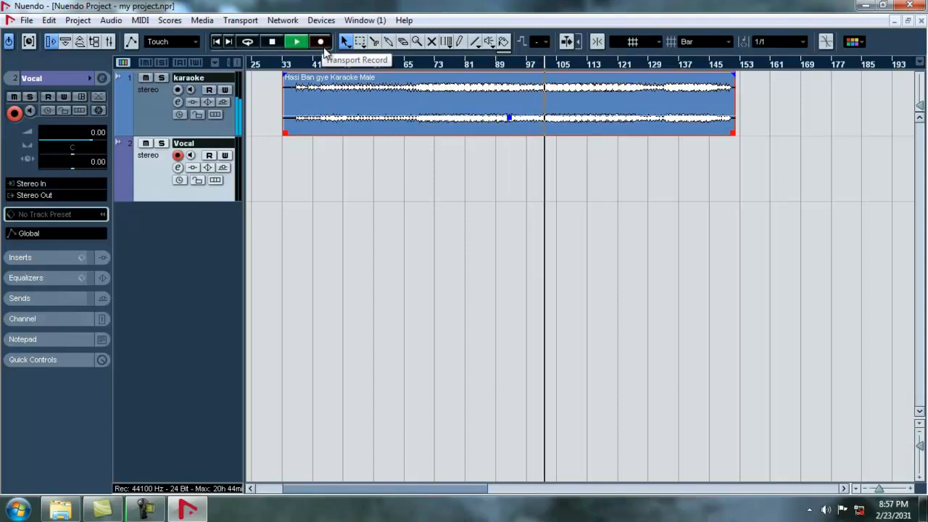
left_click(523, 65)
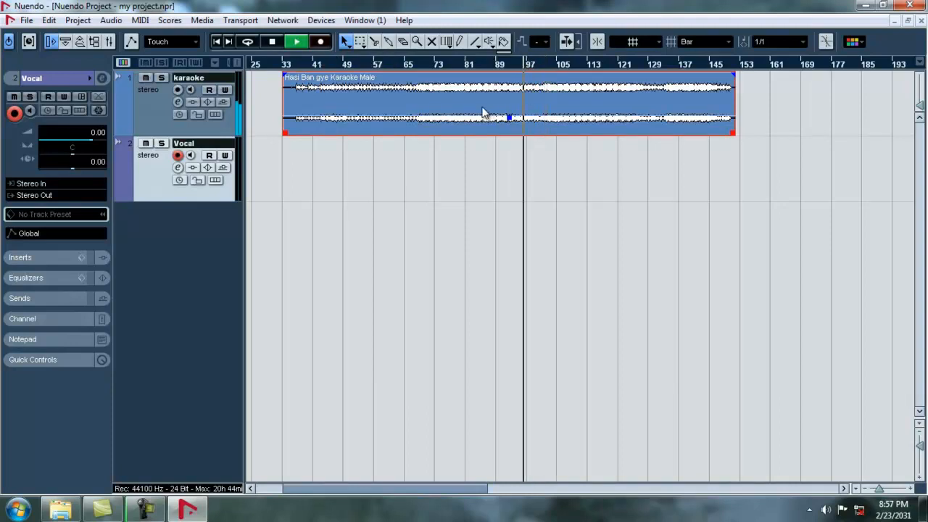
left_click(327, 45)
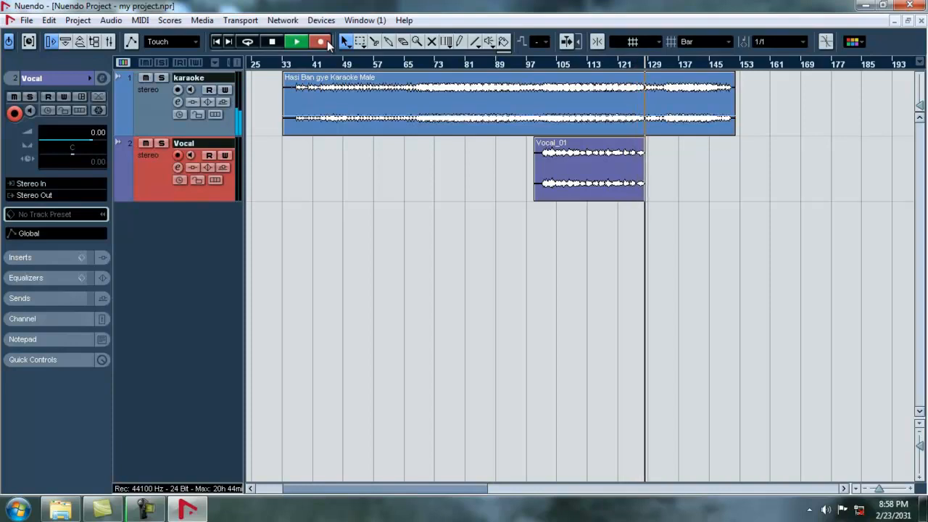
left_click(322, 20)
left_click(318, 44)
left_click(317, 44)
key("space")
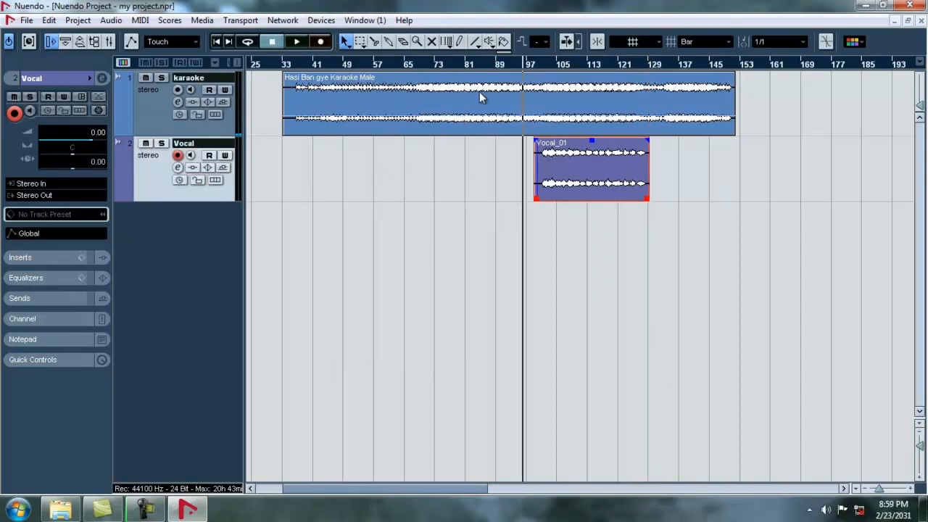
Mute the karaoke track and play the recorded vocal from about bar 101 with the Vocal track's monitoring switched off.
left_click(190, 156)
left_click(542, 67)
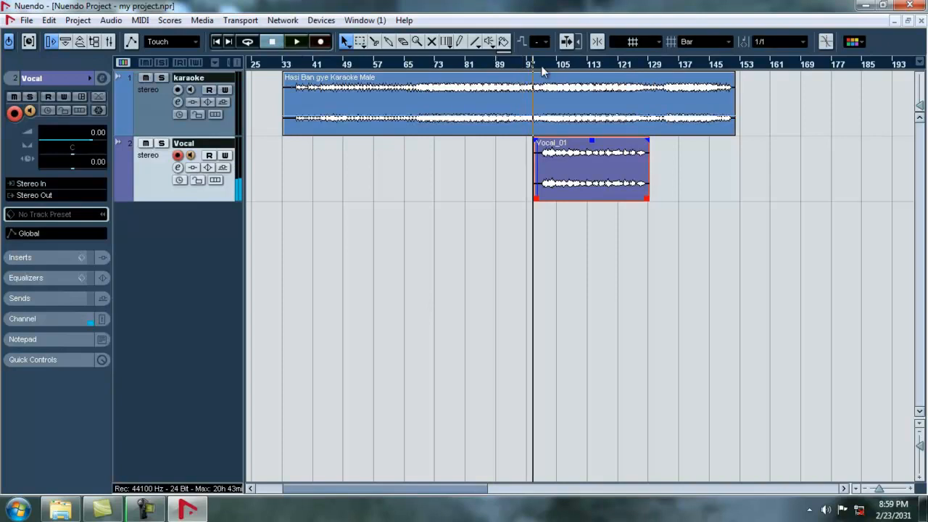
left_click(145, 78)
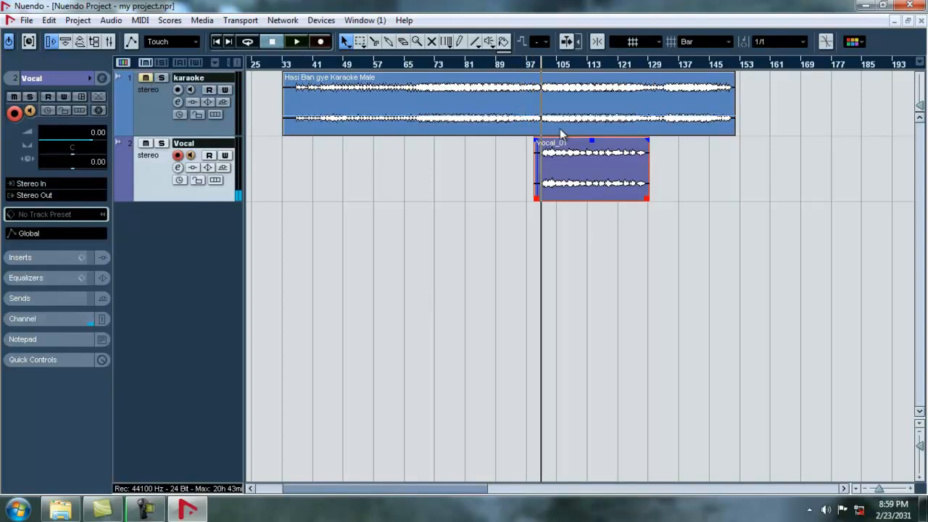
key("space")
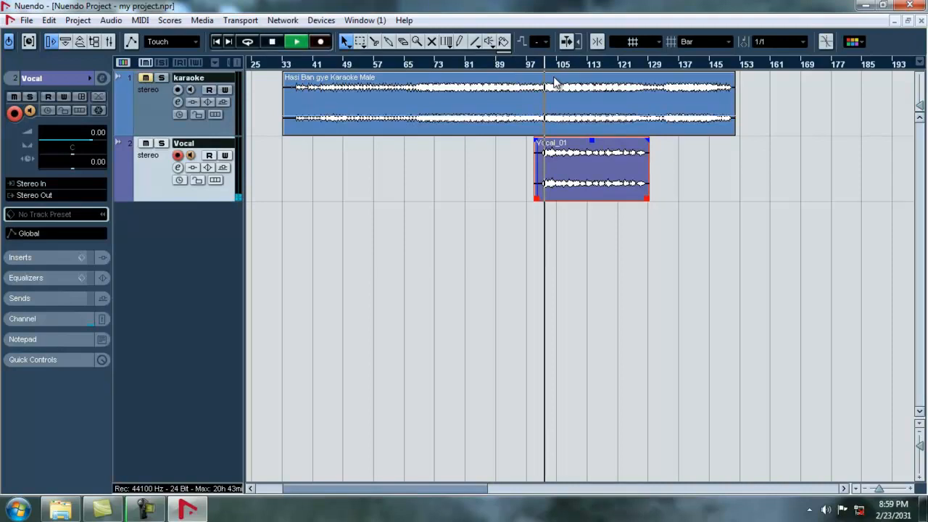
key("space")
left_click(190, 156)
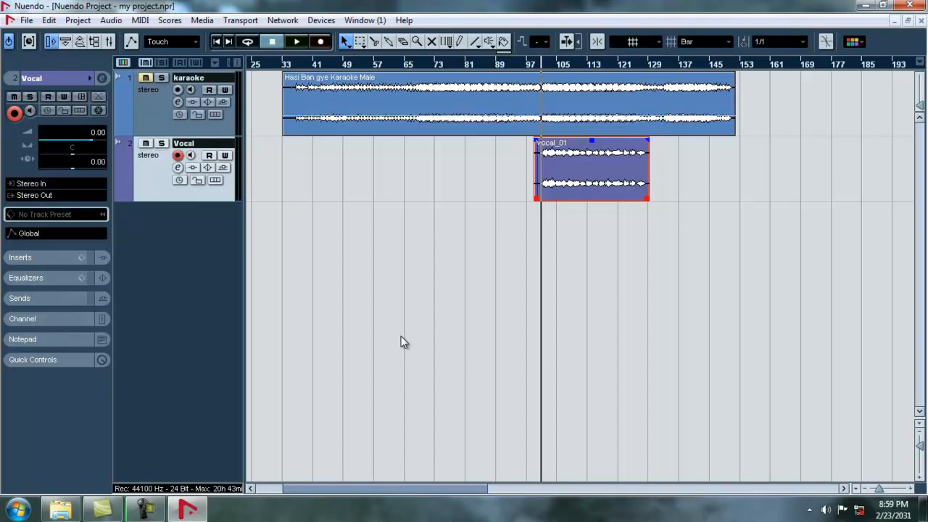
key("space")
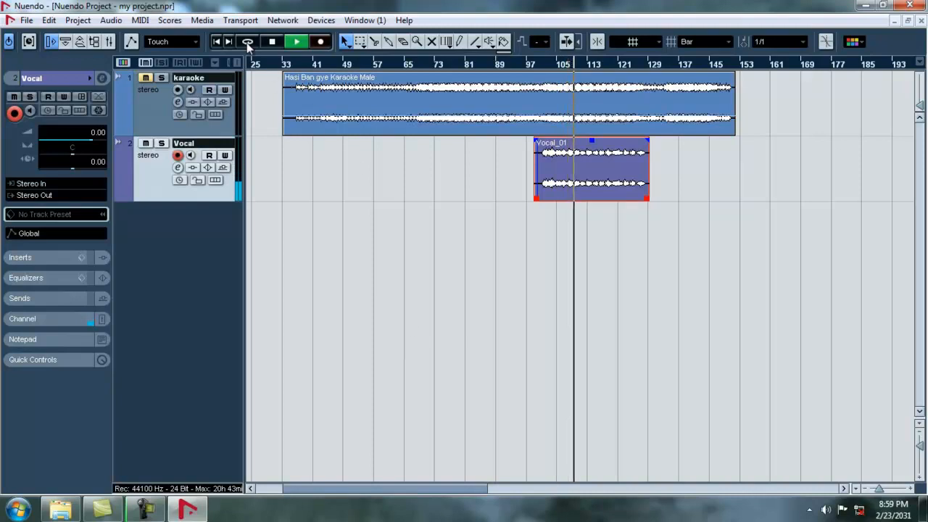
key("space")
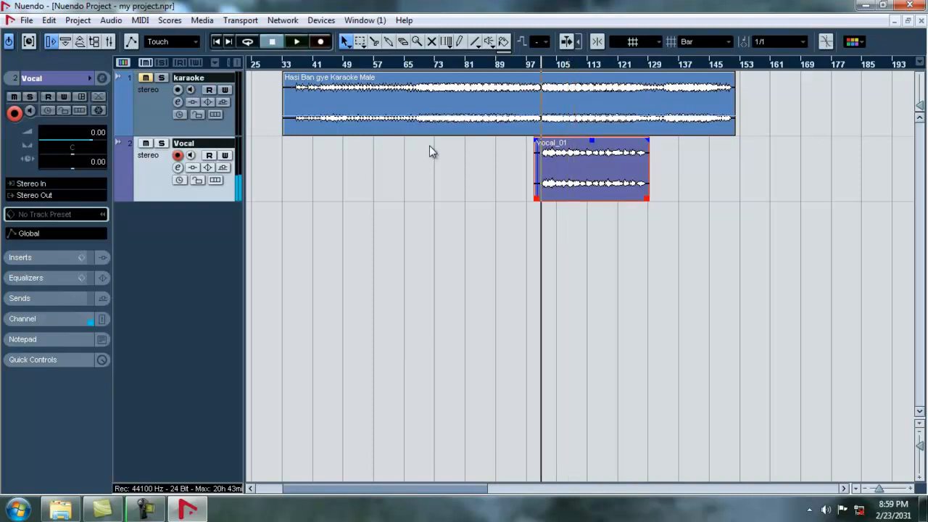
left_click(179, 173)
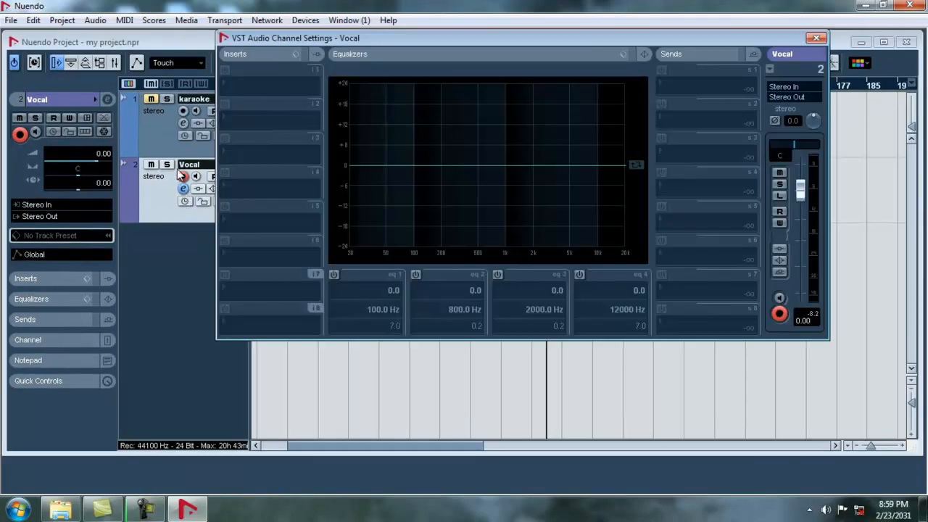
left_click(805, 42)
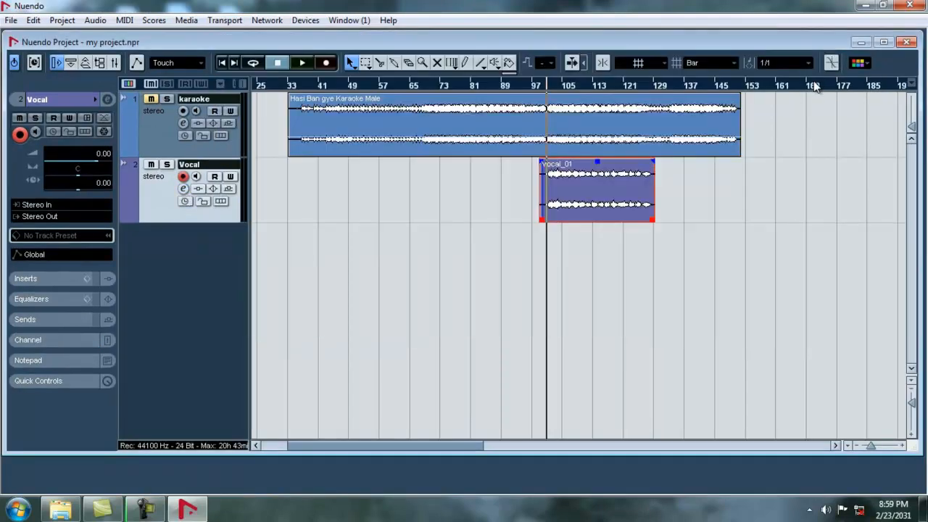
left_click(884, 42)
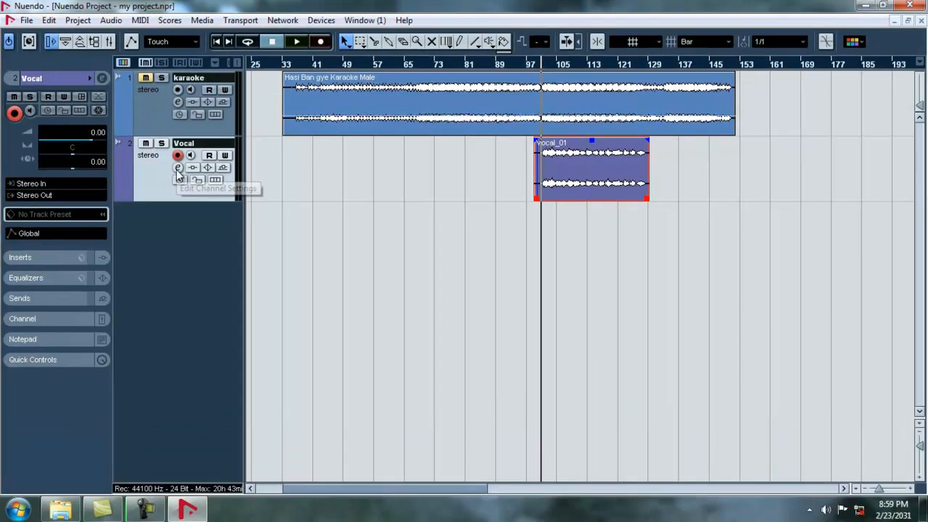
Add ModDelay to the Vocal channel's first insert slot and set its mix to 5%.
left_click(200, 190)
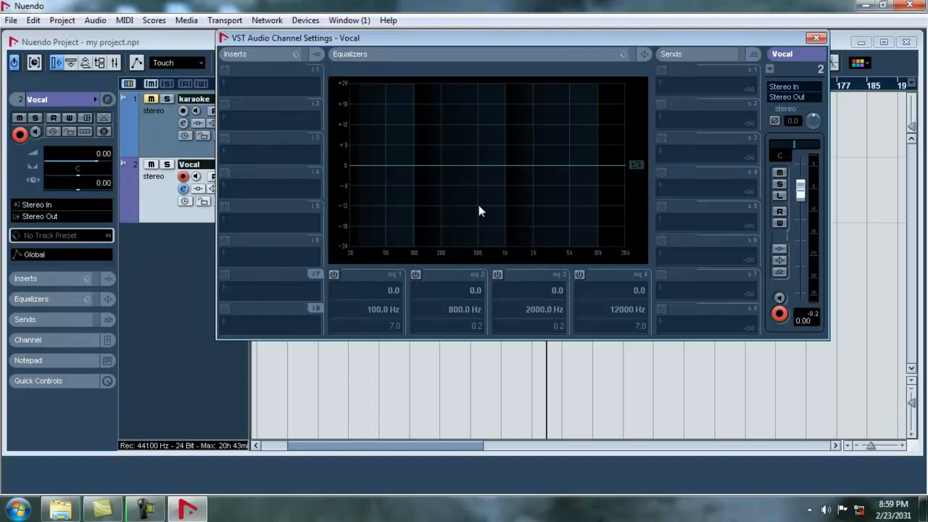
left_click(232, 82)
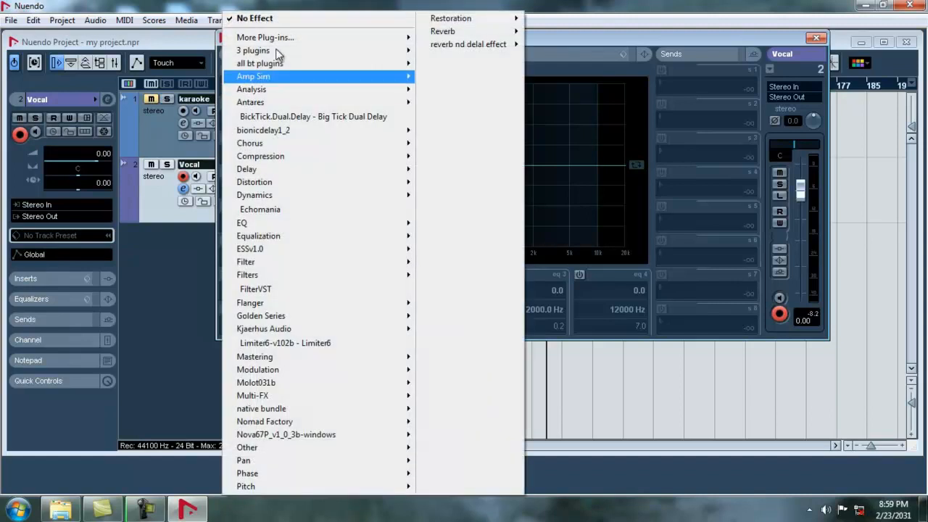
mouse_move(311, 58)
mouse_move(467, 44)
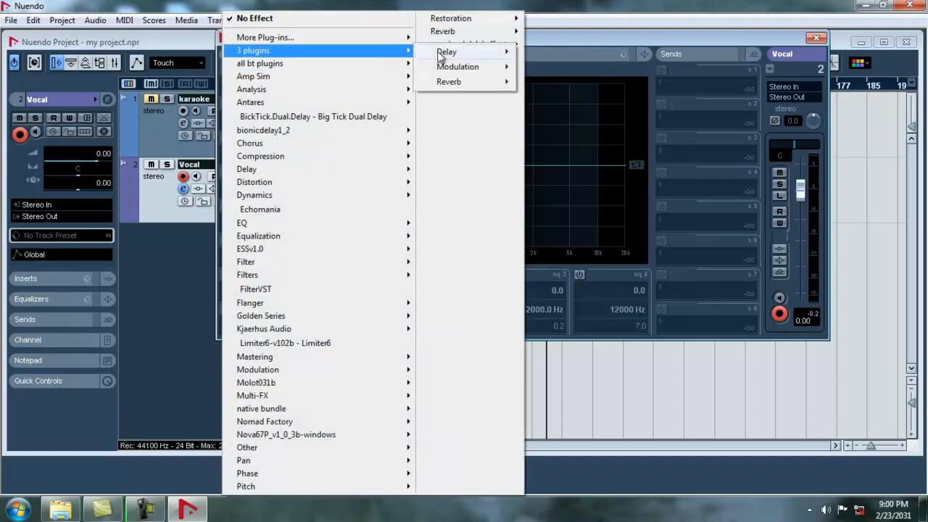
left_click(543, 67)
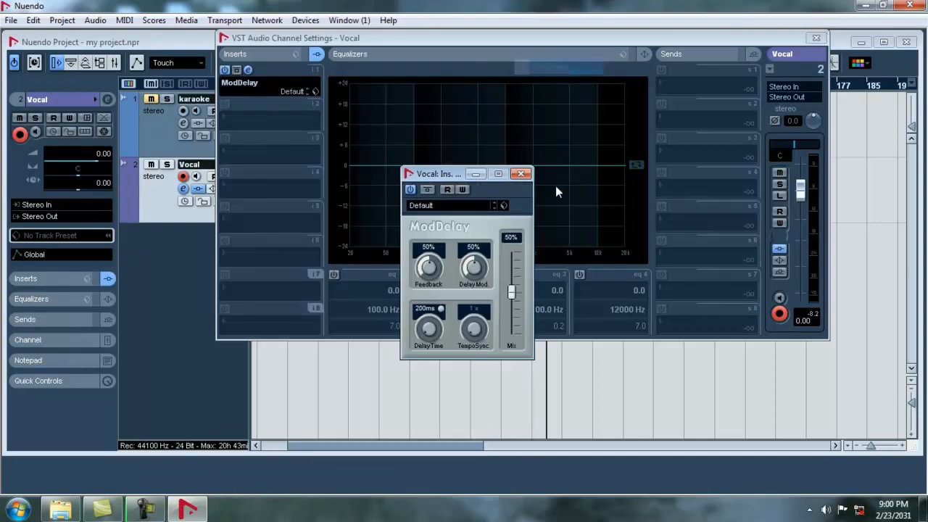
left_click(512, 237)
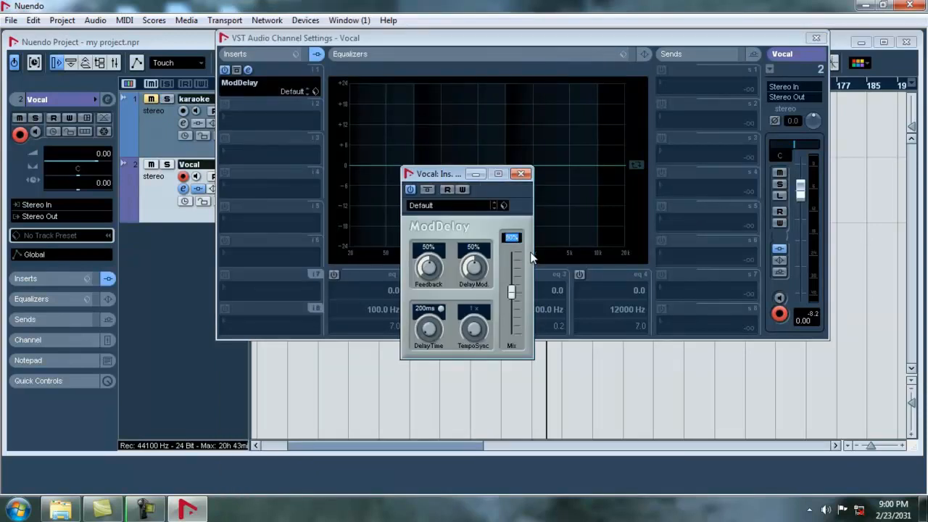
type("5")
key("Return")
left_click(522, 176)
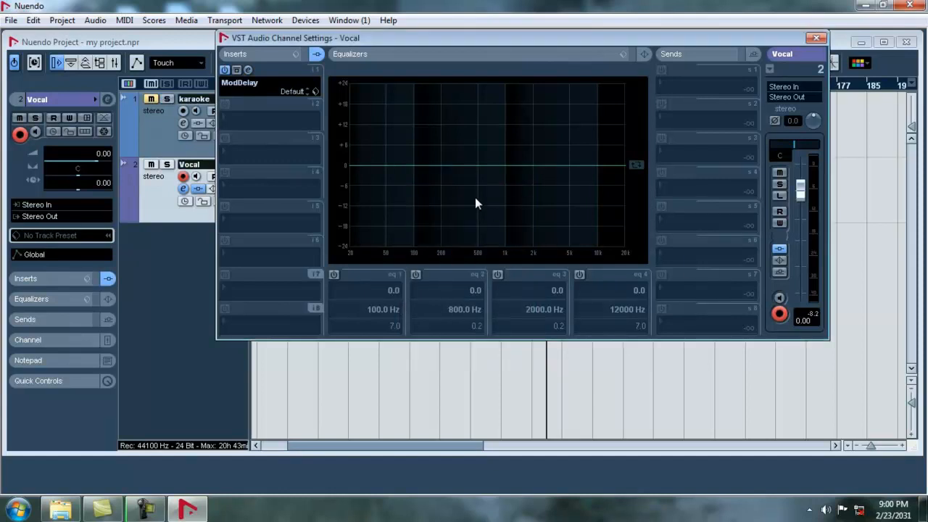
Add DoubleDelay to the Vocal channel's second insert slot and set its mix to 5%.
left_click(234, 116)
mouse_move(322, 50)
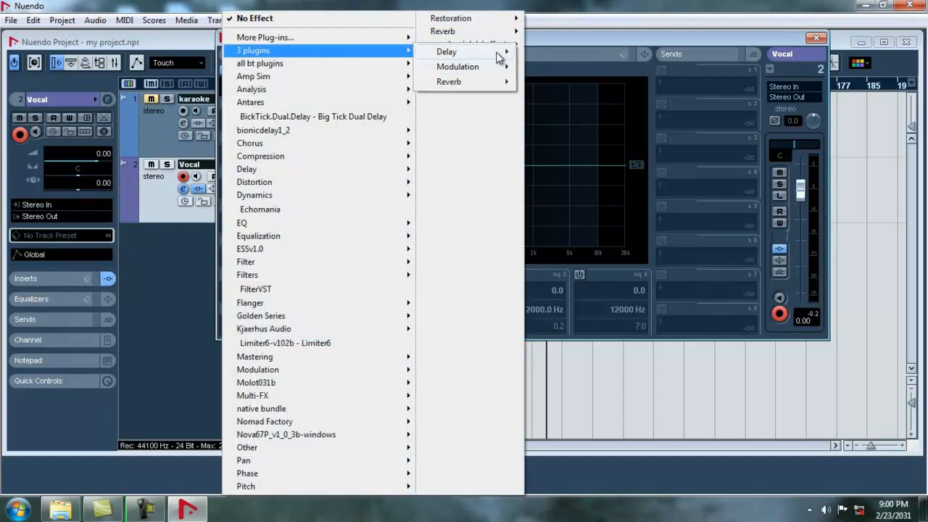
mouse_move(500, 52)
left_click(553, 53)
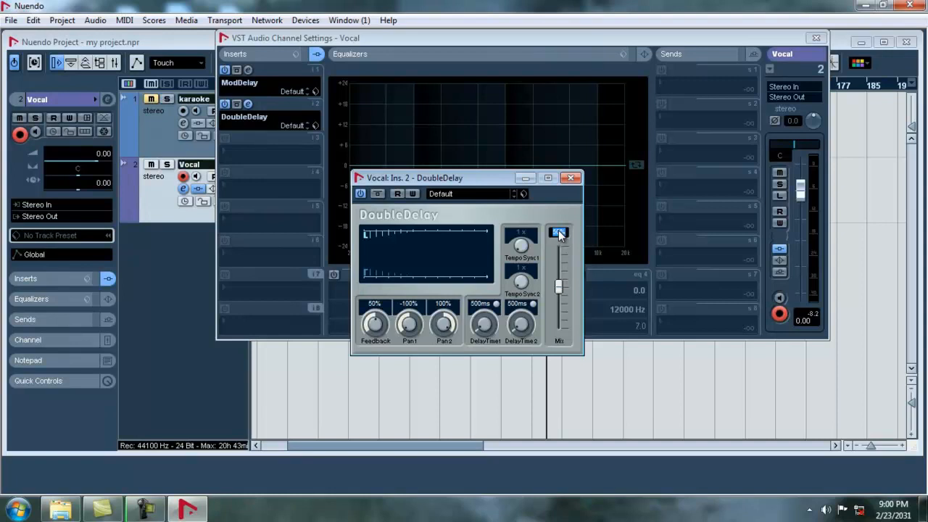
type("5")
key("Return")
left_click(579, 191)
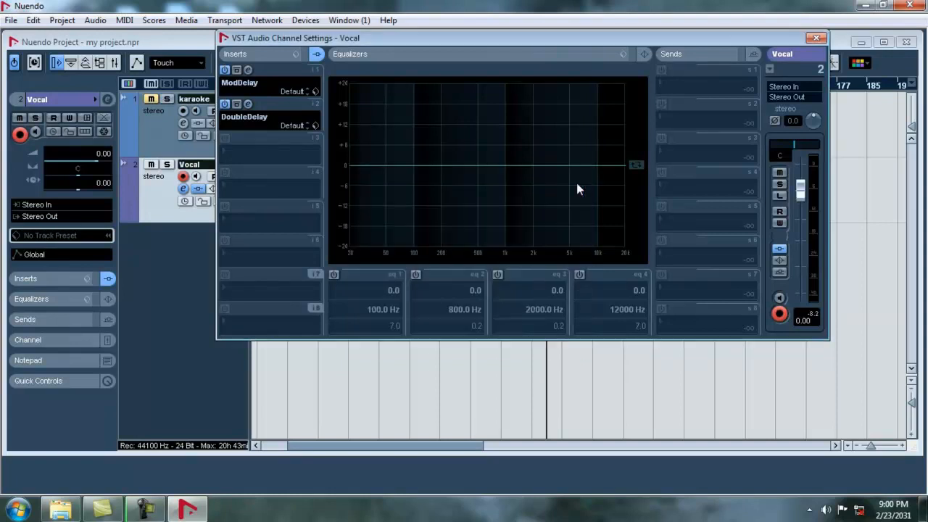
Close the Vocal channel settings and listen to the recorded vocal with both delays from about bar 101.
left_click(817, 37)
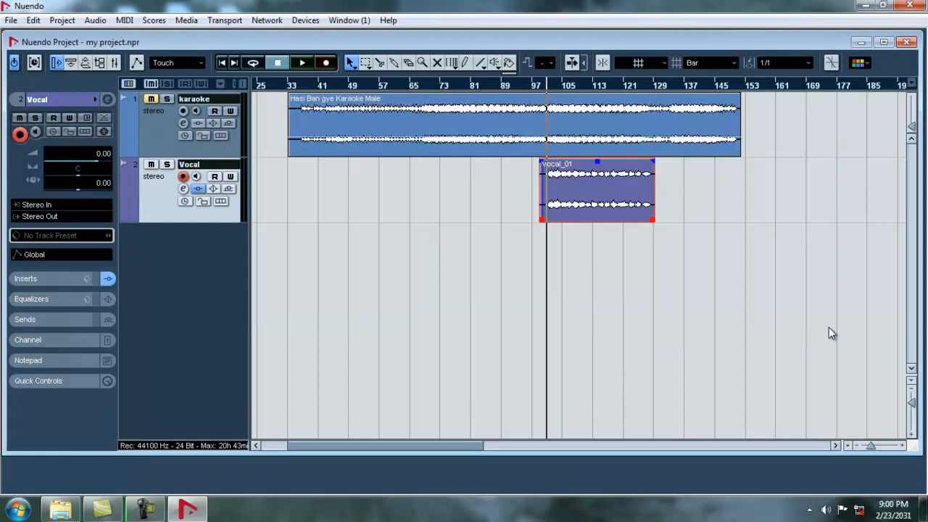
key("space")
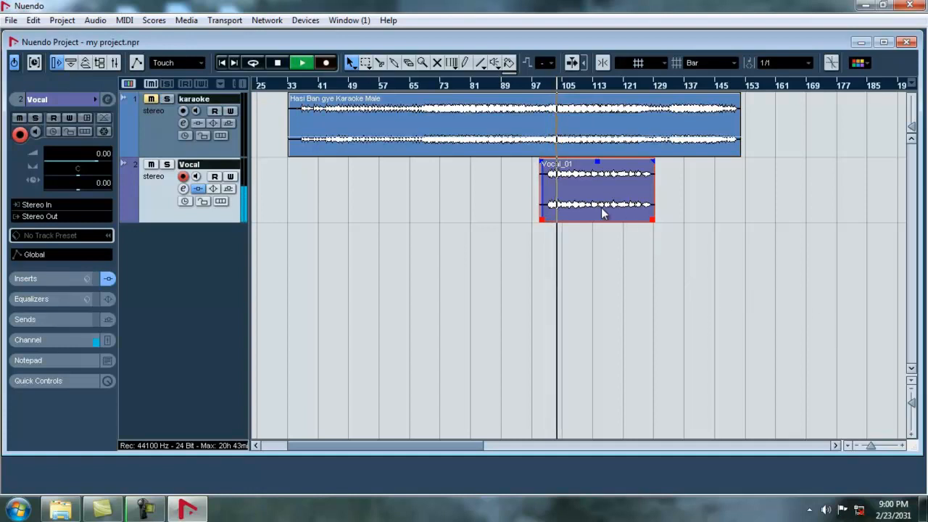
left_click(280, 63)
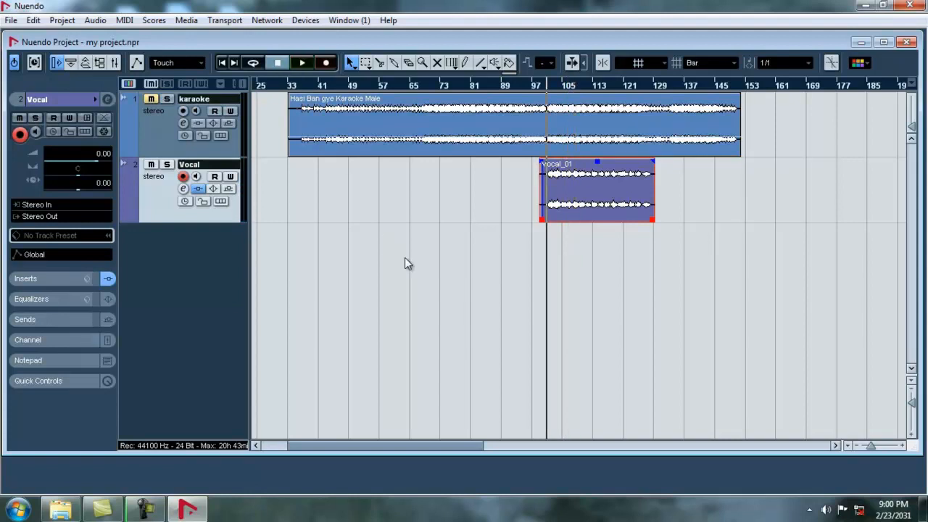
Add the RoomWorks SE reverb to the Vocal channel's third insert slot with the Los Angeles, 2019 preset.
left_click(183, 188)
left_click(244, 159)
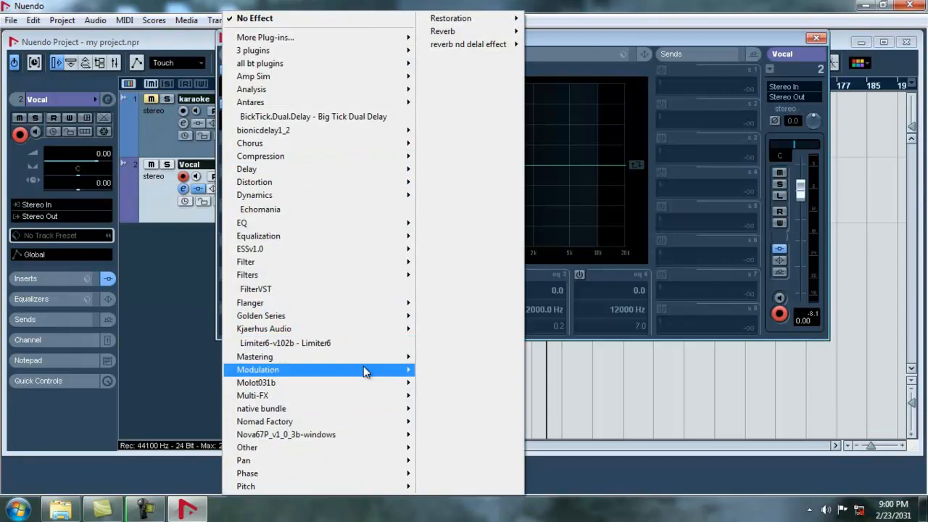
mouse_move(471, 31)
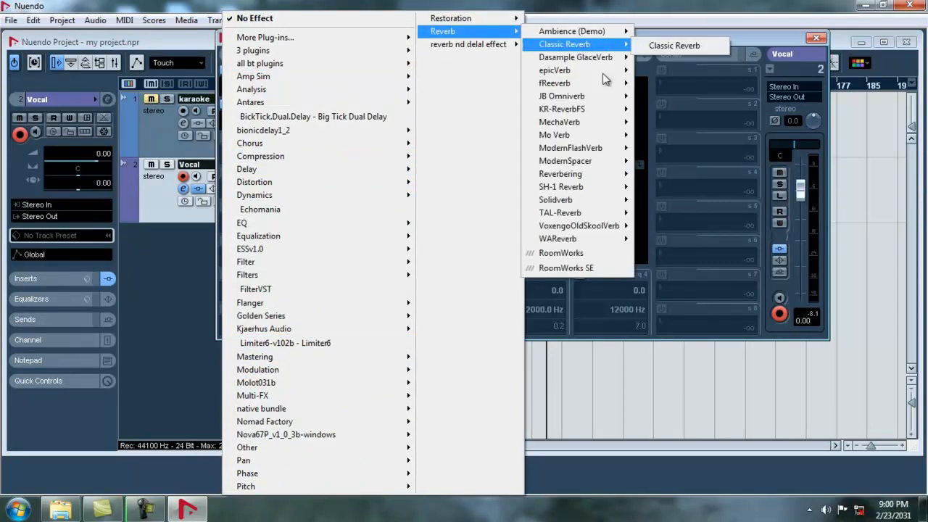
left_click(573, 268)
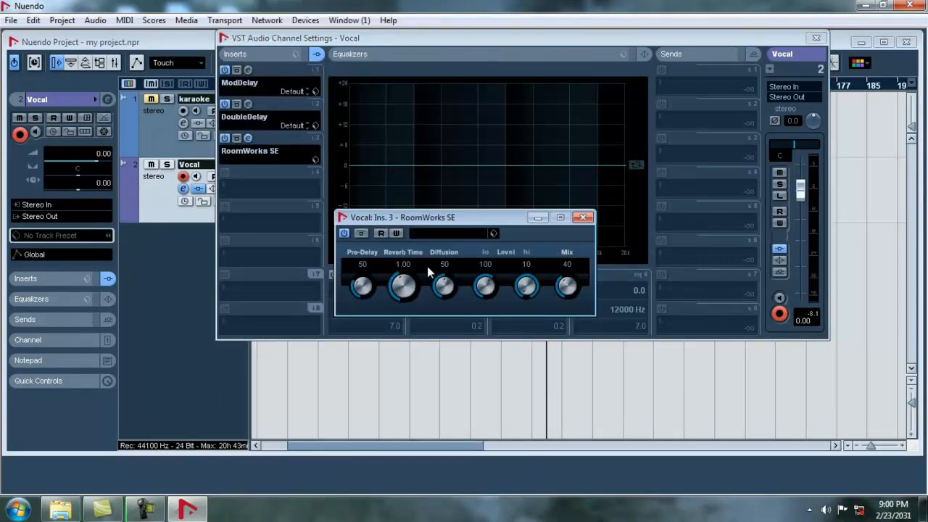
left_click(445, 233)
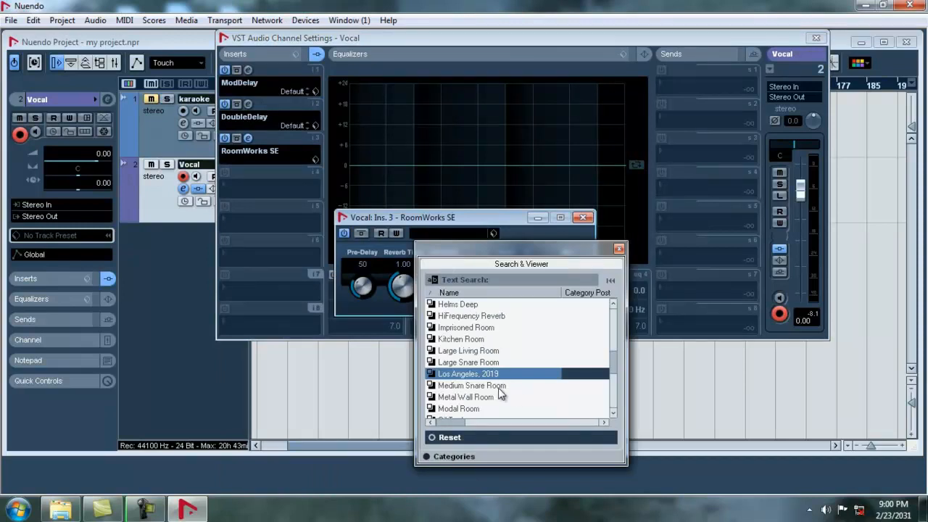
left_click(497, 374)
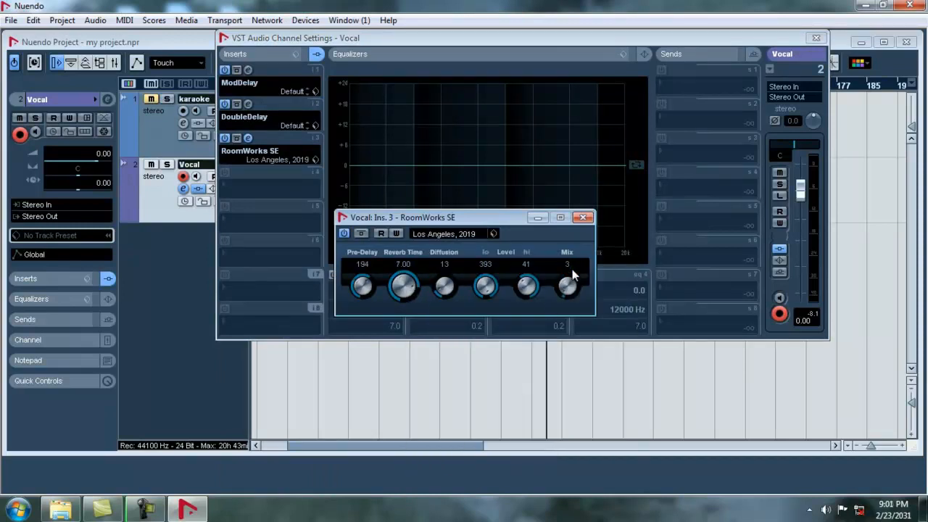
left_click(583, 217)
left_click(261, 188)
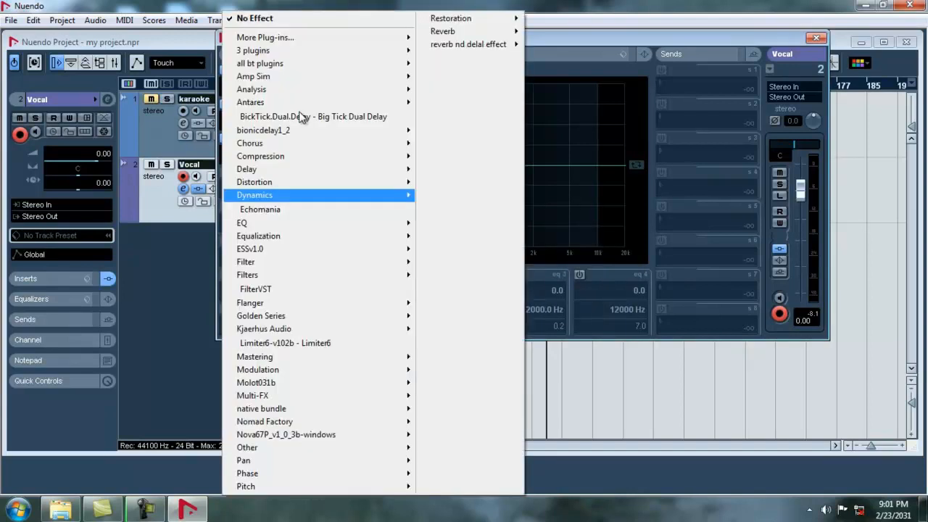
left_click(610, 42)
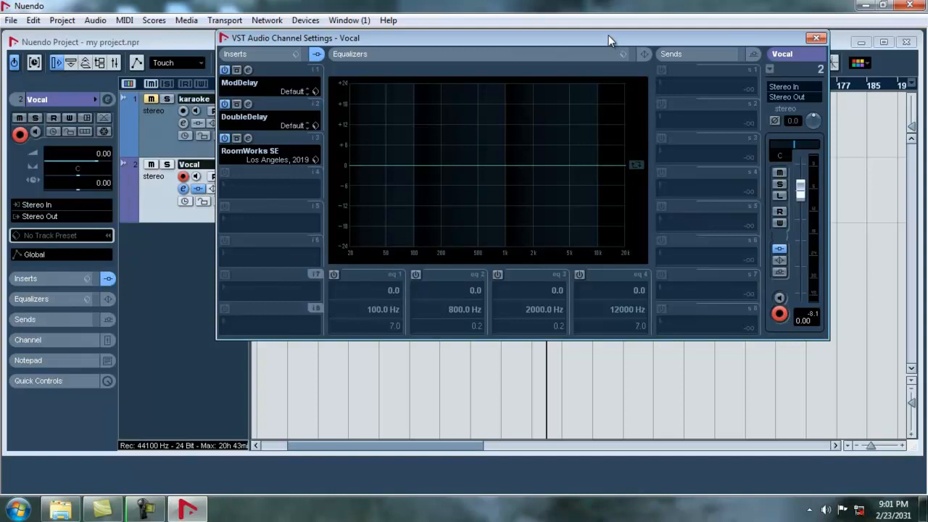
left_click(816, 38)
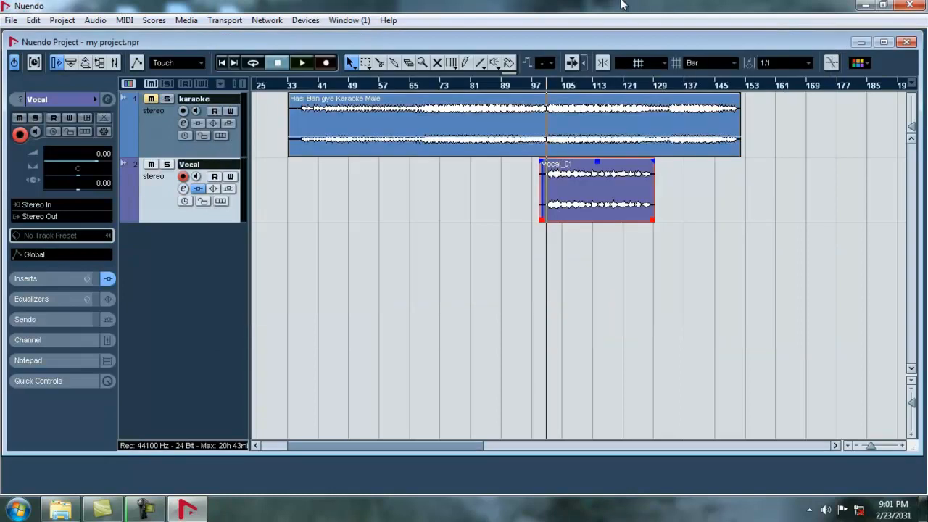
Play the processed vocal briefly from about bar 101 and solo both the karaoke and Vocal tracks.
key("space")
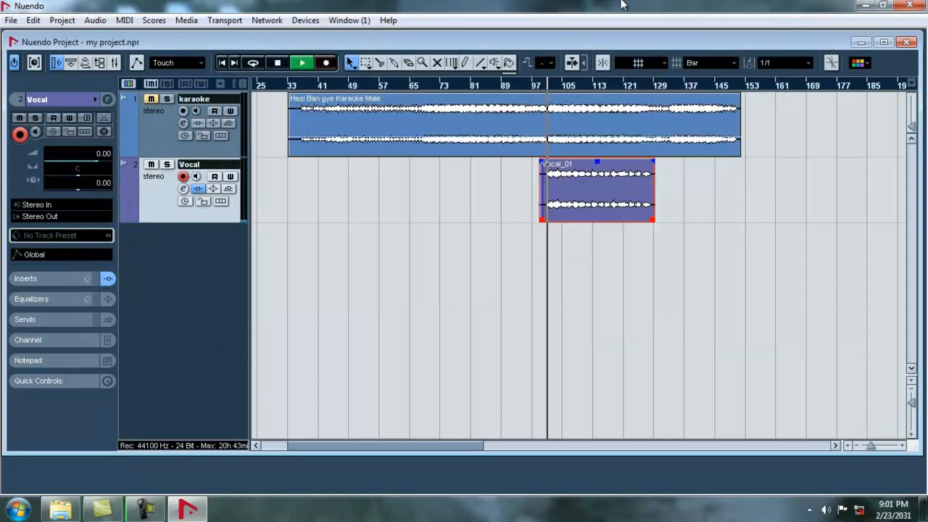
left_click(168, 98)
key("space")
left_click(163, 176)
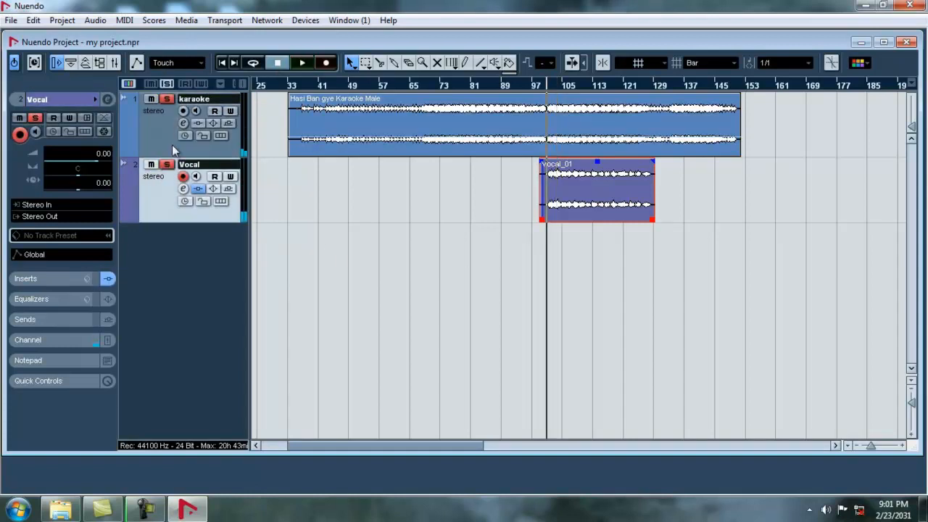
Play the soloed karaoke and Vocal tracks together from about bar 100, stop, and open the Vocal channel settings.
left_click(151, 99)
left_click(167, 100)
key("space")
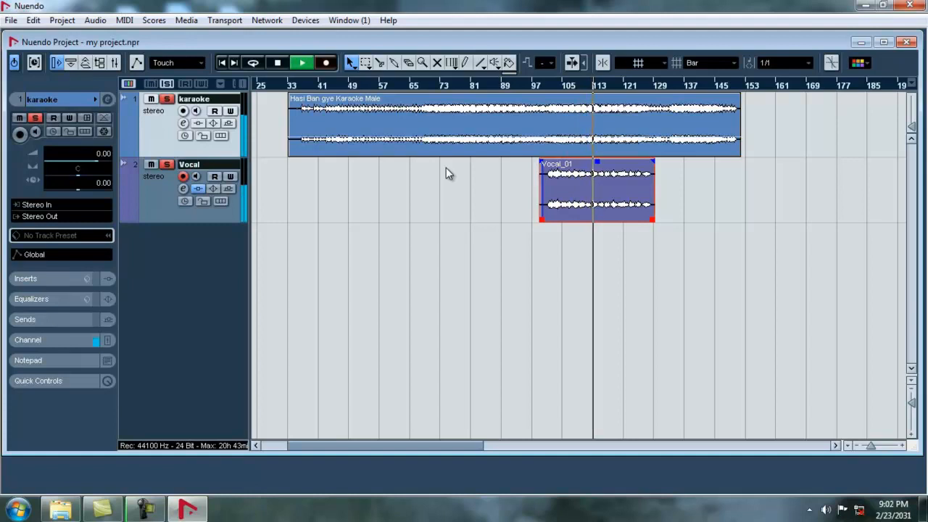
key("space")
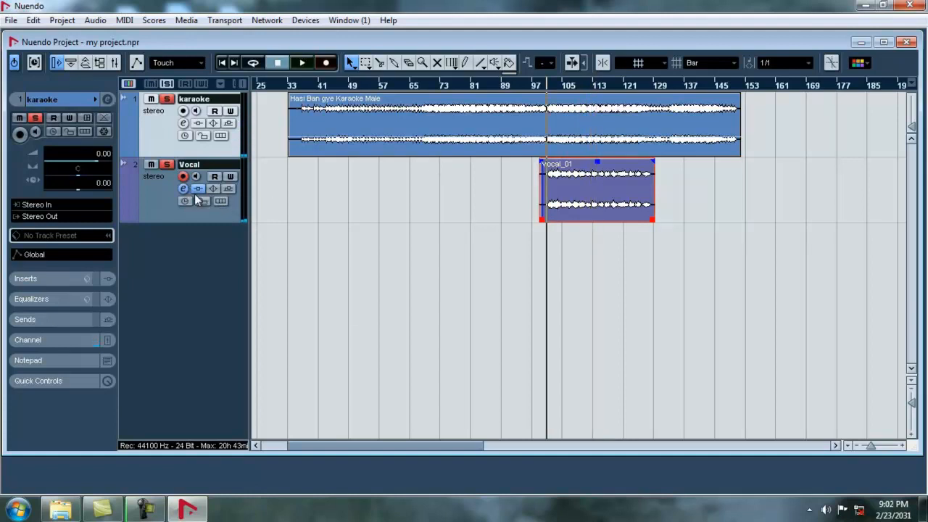
left_click(185, 187)
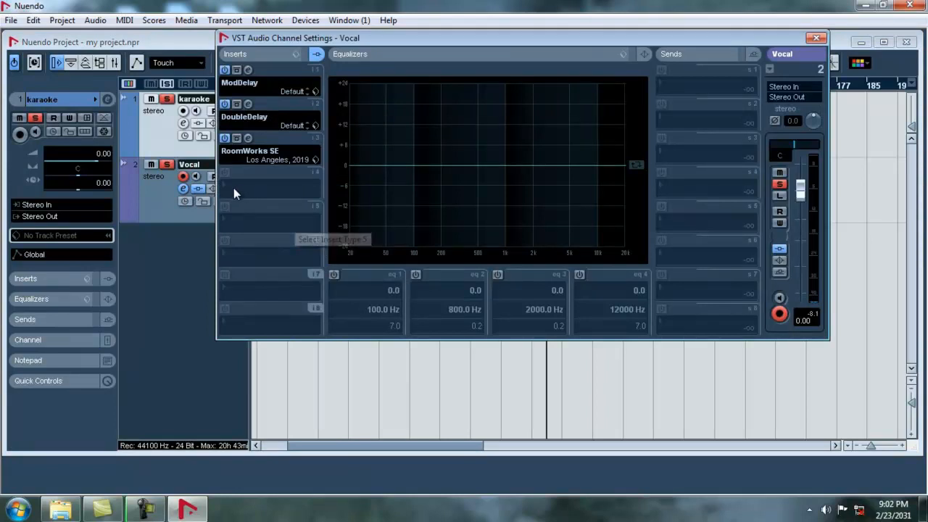
Try VSTDynamics and MultibandCompressor in the Vocal channel's fourth insert slot.
left_click(294, 222)
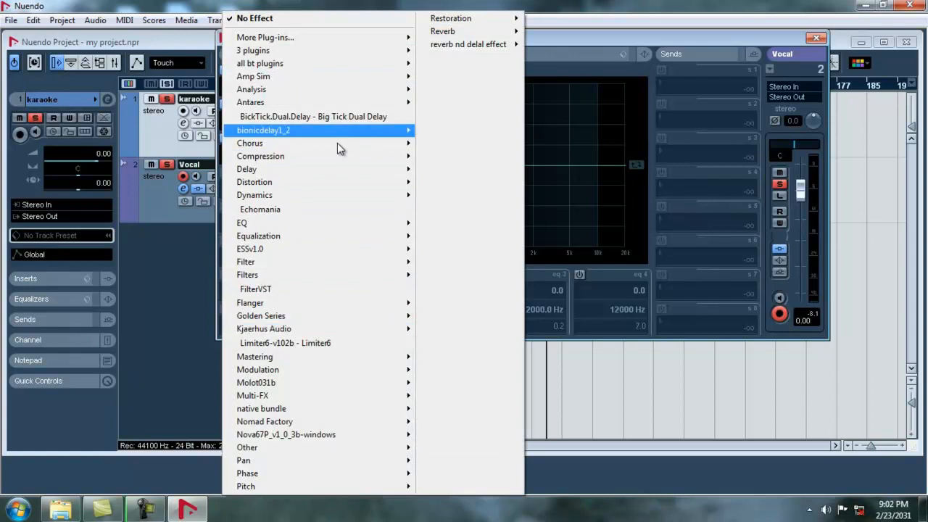
mouse_move(358, 196)
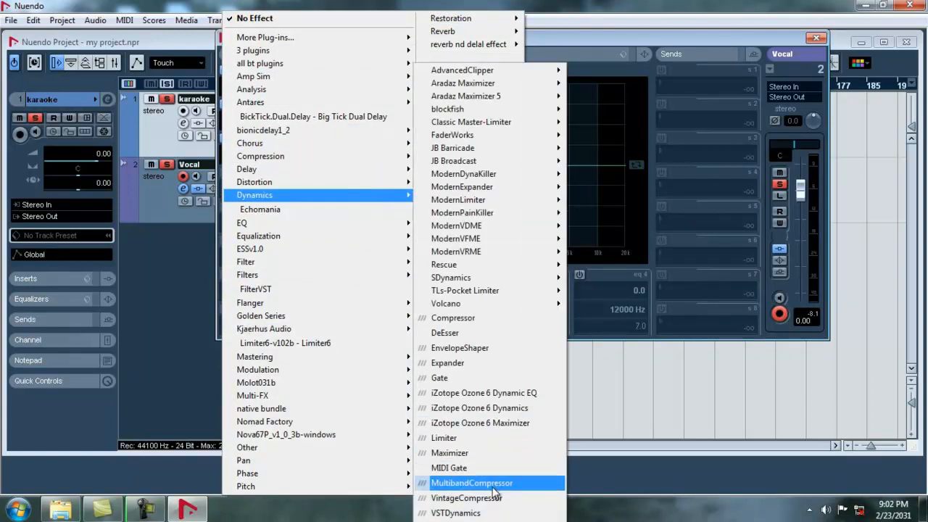
left_click(453, 513)
left_click(256, 181)
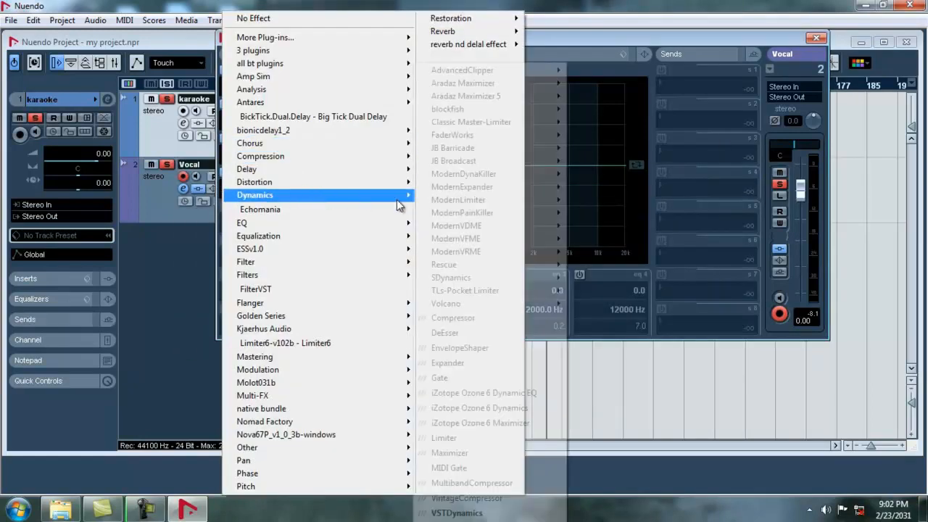
left_click(500, 484)
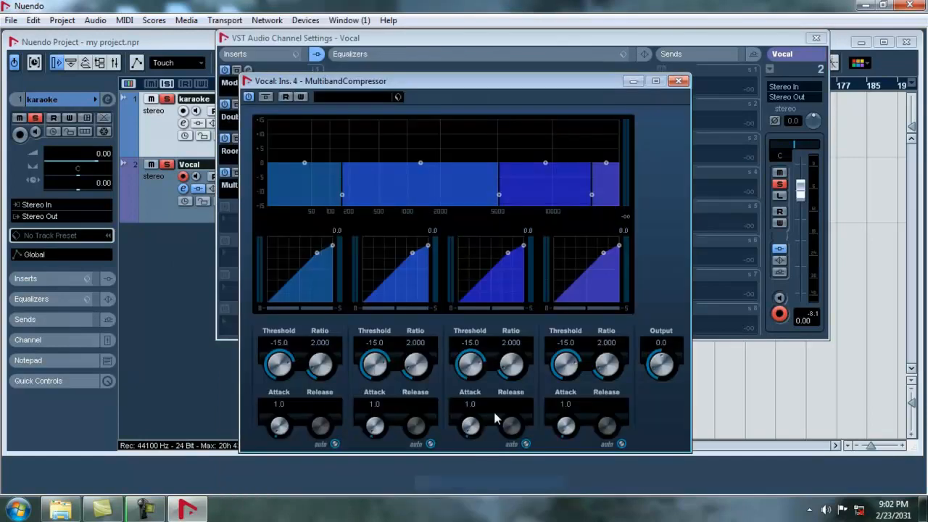
left_click(678, 81)
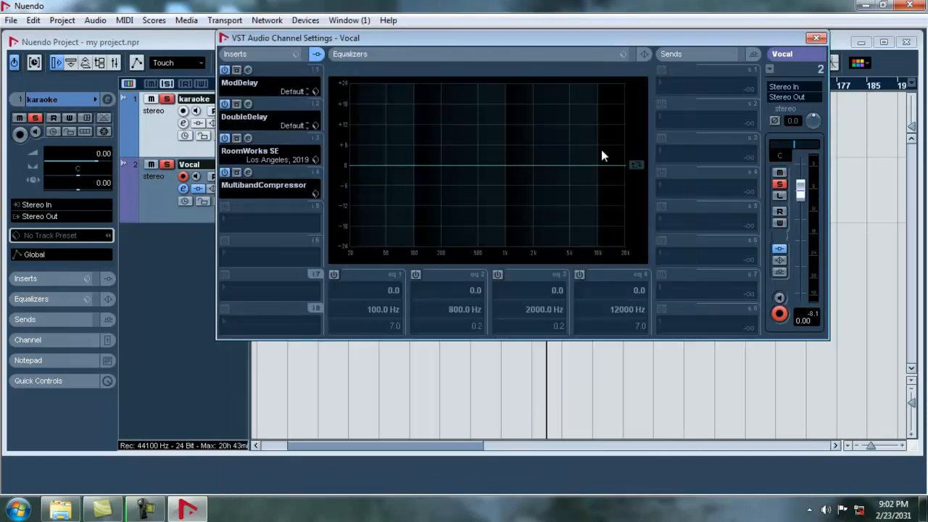
Load Compressor into the Vocal channel's fourth insert slot with the Light Master preset.
left_click(246, 186)
mouse_move(306, 196)
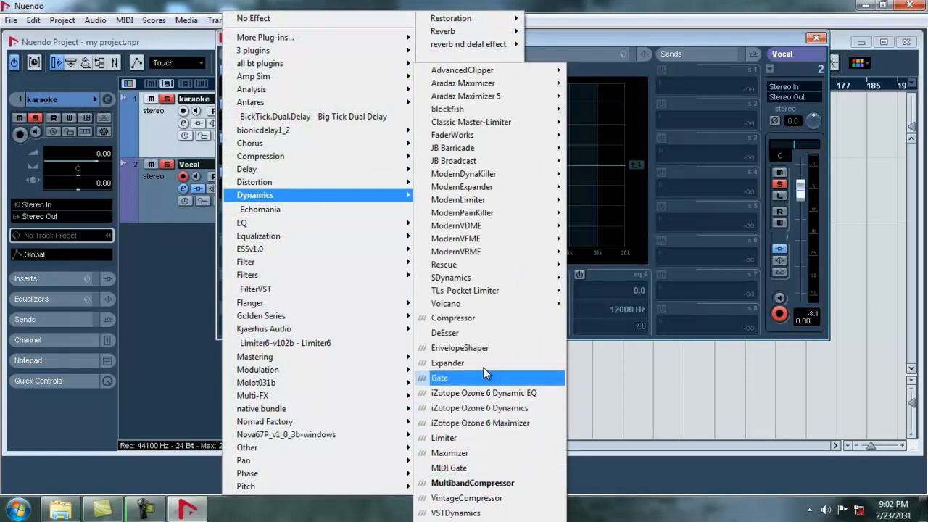
left_click(485, 322)
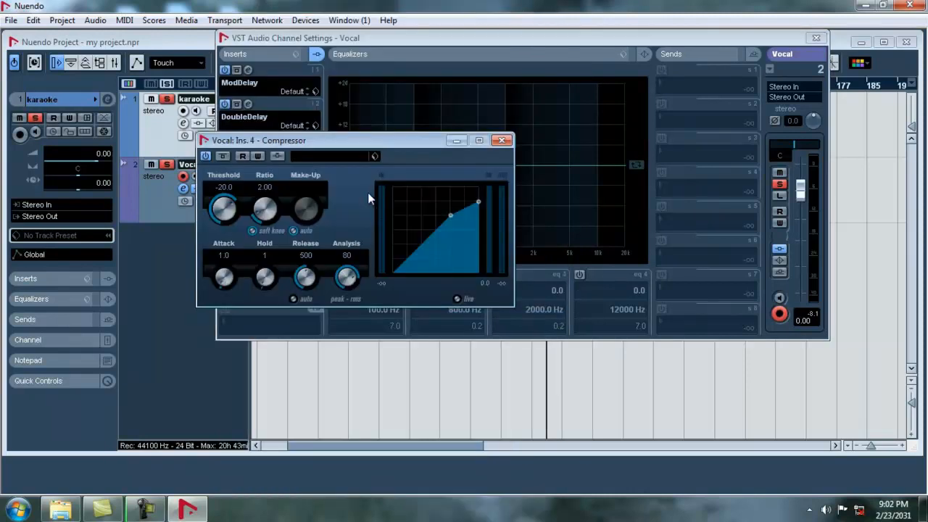
left_click(326, 157)
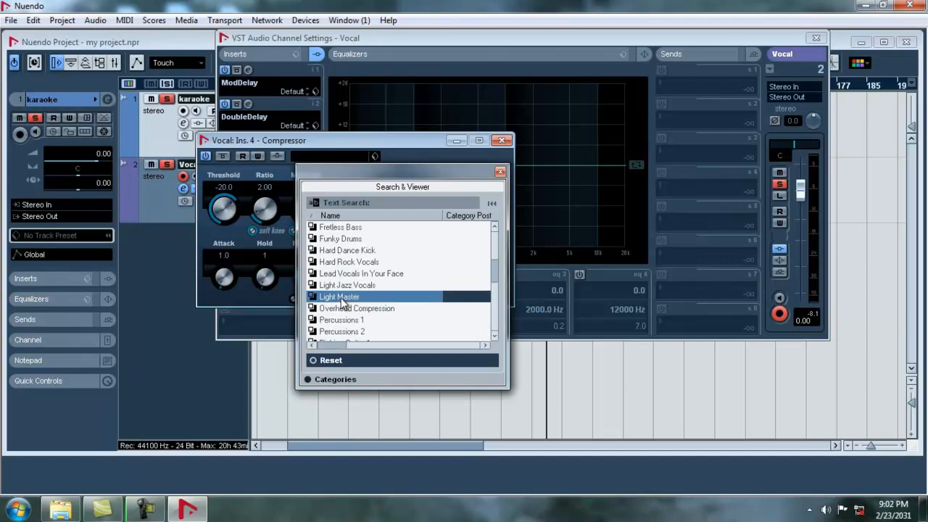
double_click(341, 297)
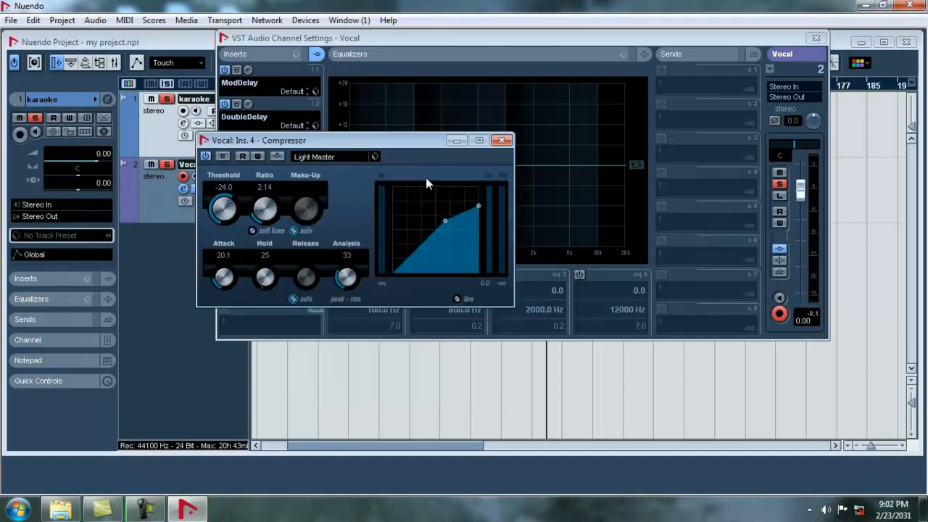
Play the mix, close the Compressor editor and compare the vocal with that insert switched off and on.
key("space")
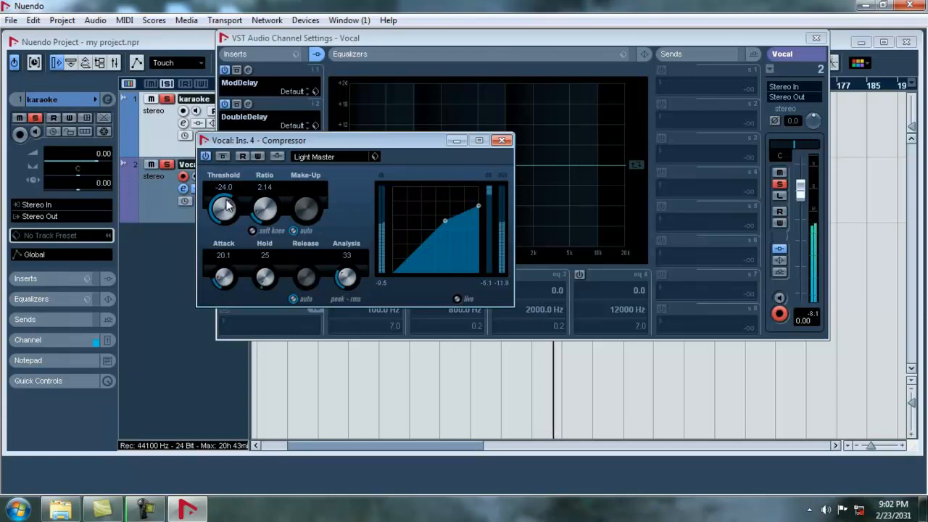
scroll(224, 208, "up", 2)
left_click_drag(227, 198, 537, 161)
left_click(502, 140)
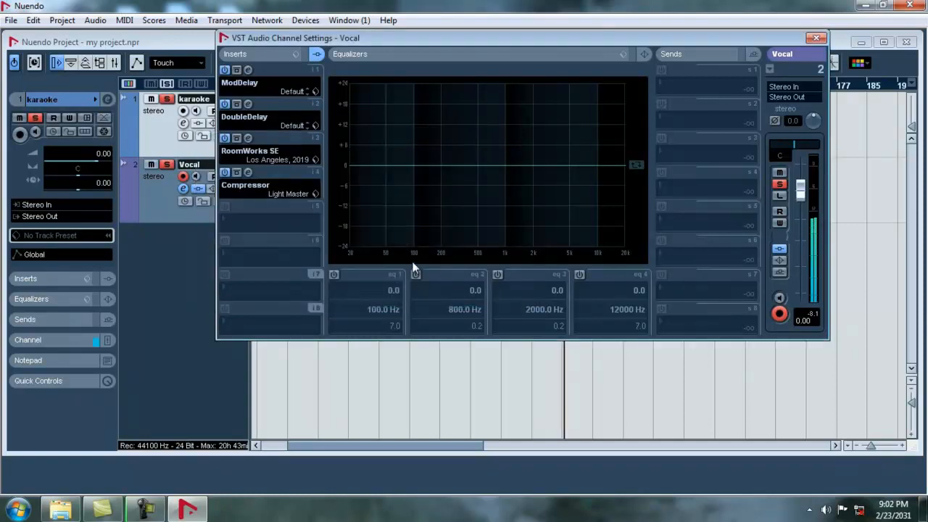
left_click(224, 172)
left_click(224, 172)
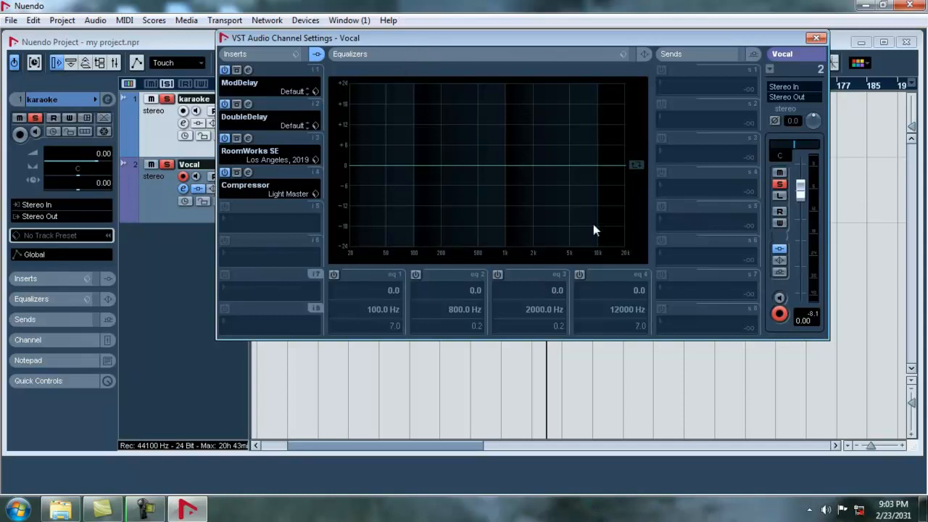
Add StudioEQ to the Vocal channel's fifth insert slot with the Lead Vox Male preset and close its editor.
left_click(234, 225)
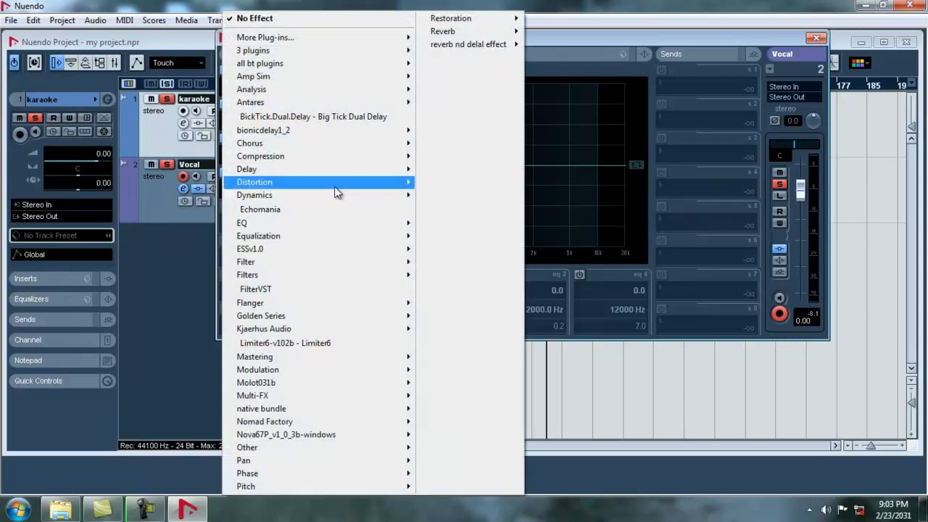
mouse_move(358, 223)
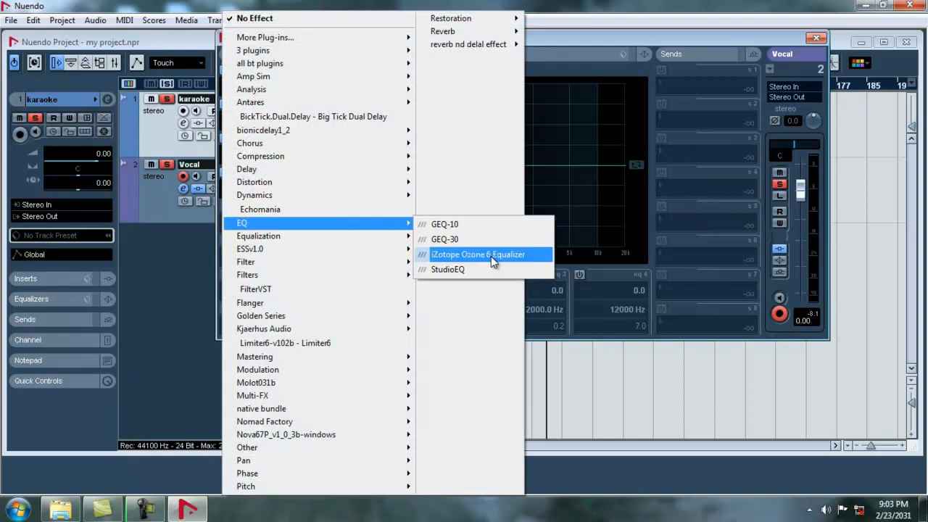
left_click(456, 271)
left_click(315, 155)
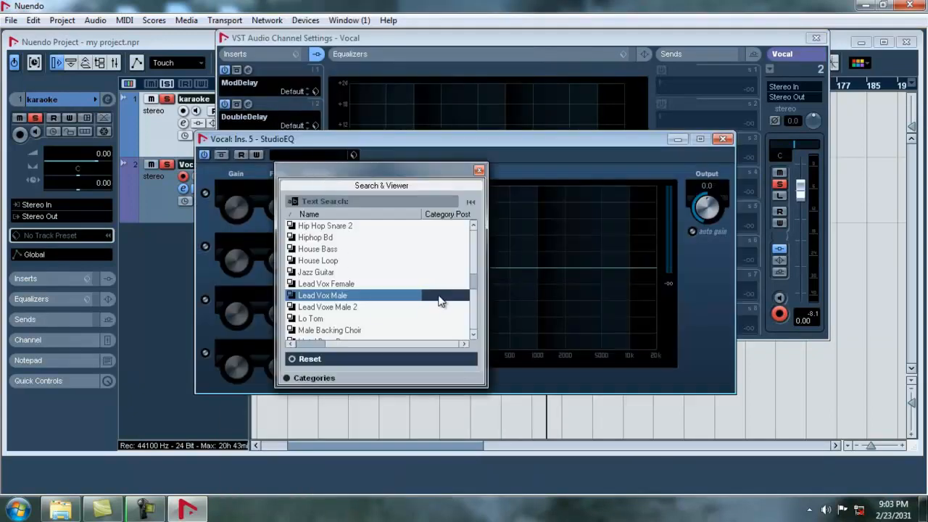
double_click(325, 296)
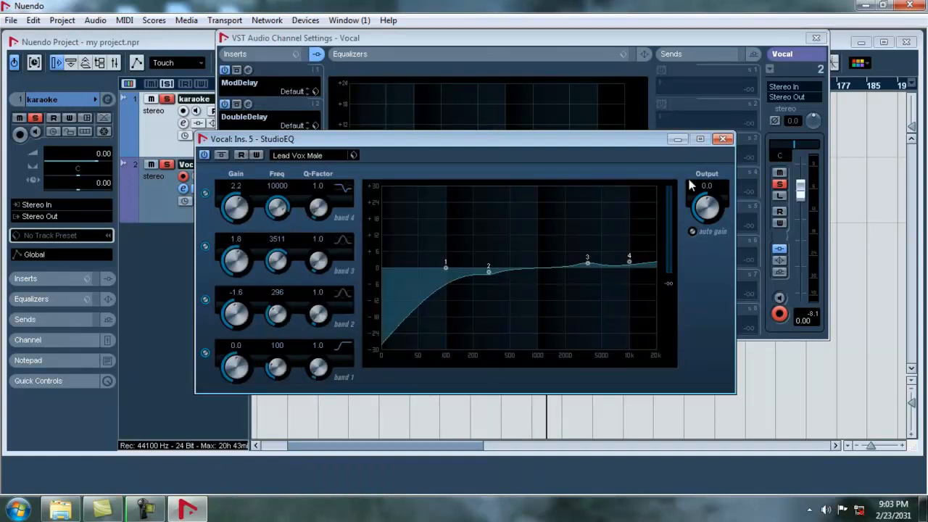
left_click(723, 139)
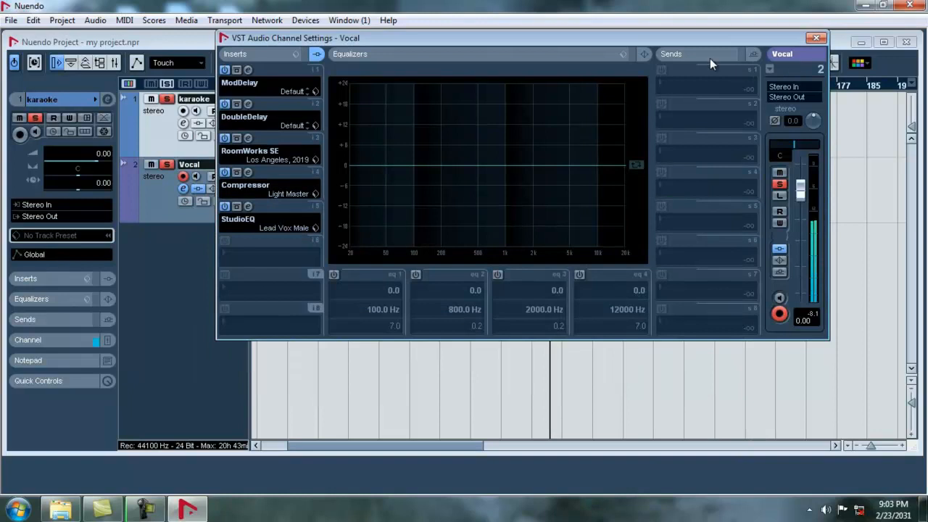
Apply the Loudness preset to the Vocal channel's built-in equalizer.
left_click(623, 53)
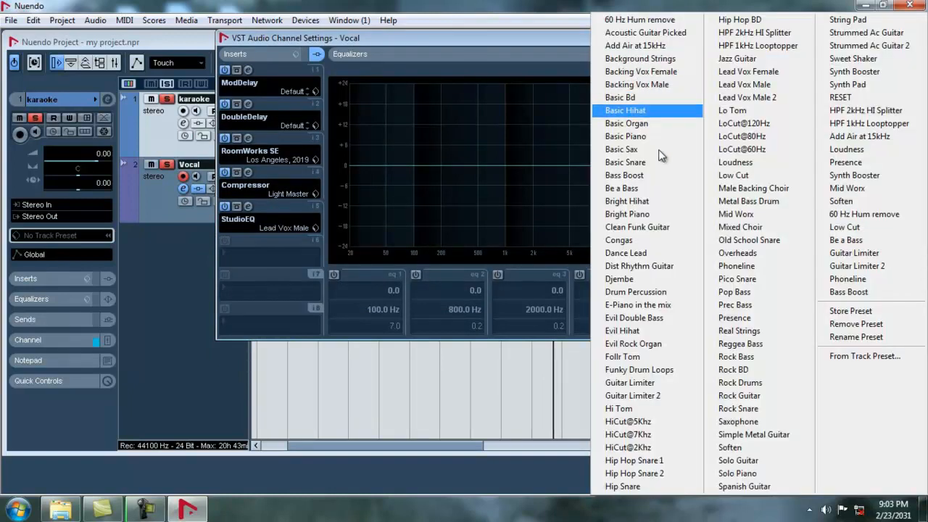
left_click(558, 36)
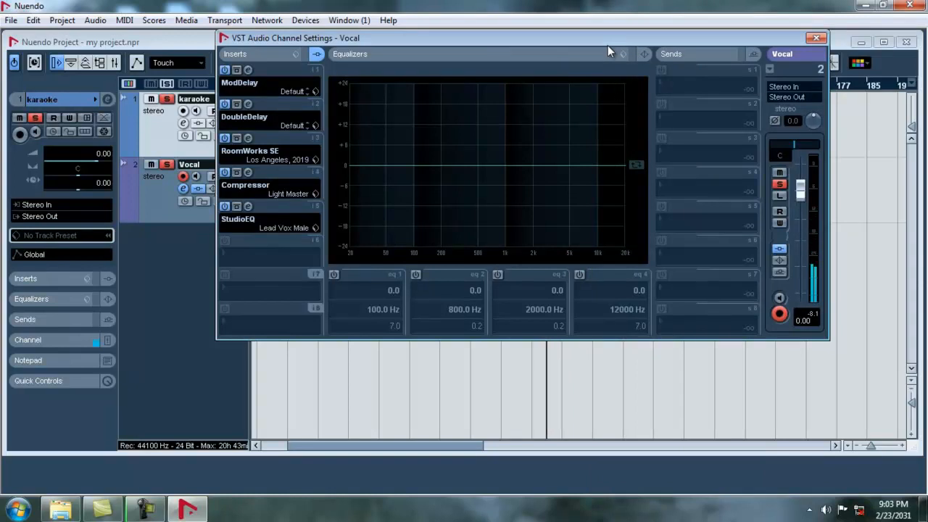
left_click(623, 56)
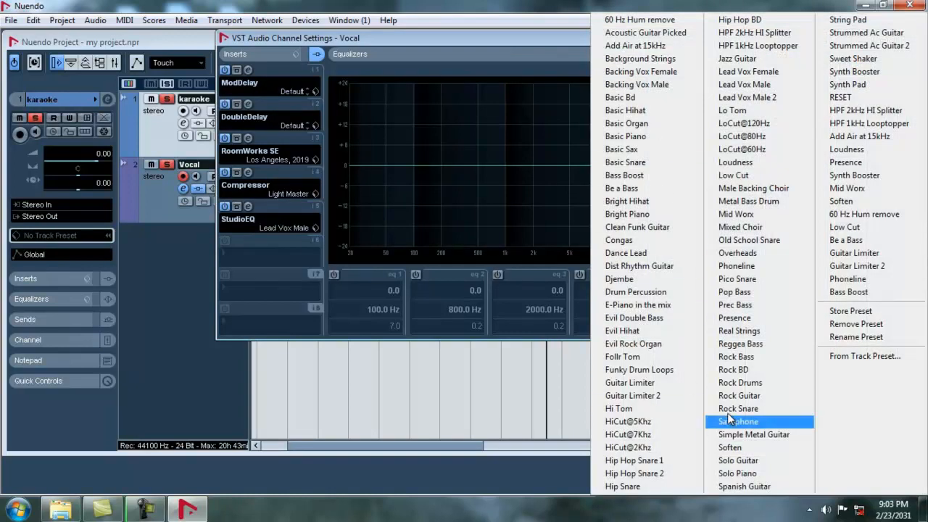
left_click(779, 166)
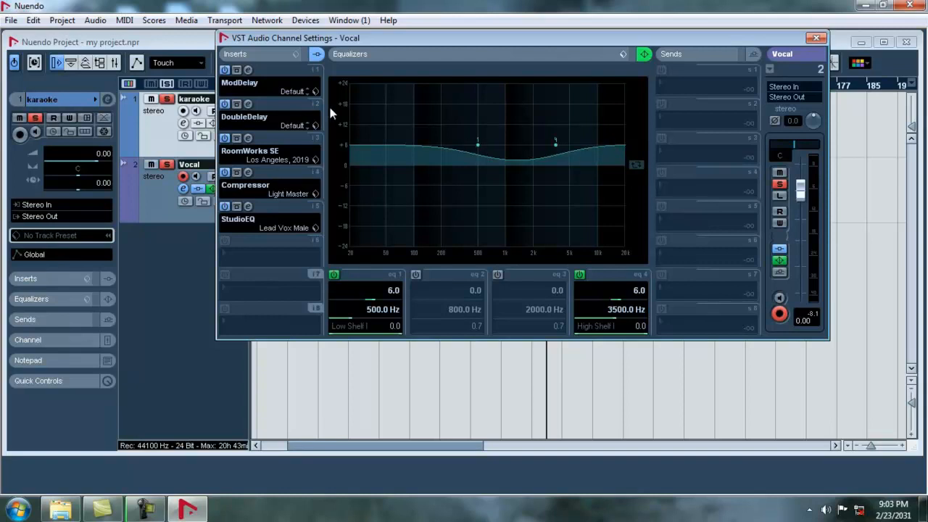
Reshape the Vocal channel EQ: low shelf at about 77 Hz and -21.6 dB, high shelf at about 11571 Hz and 6.0 dB.
left_click_drag(479, 145, 385, 132)
left_click_drag(554, 145, 605, 145)
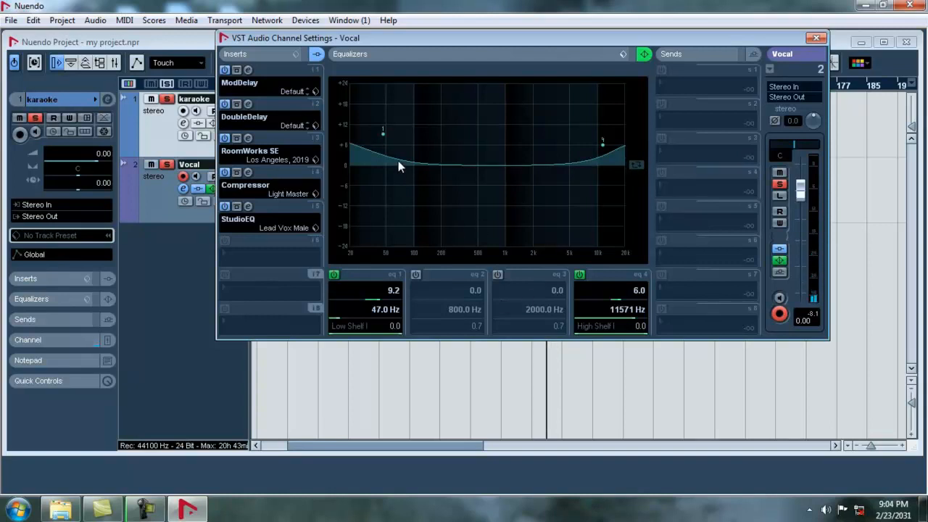
left_click_drag(381, 133, 404, 241)
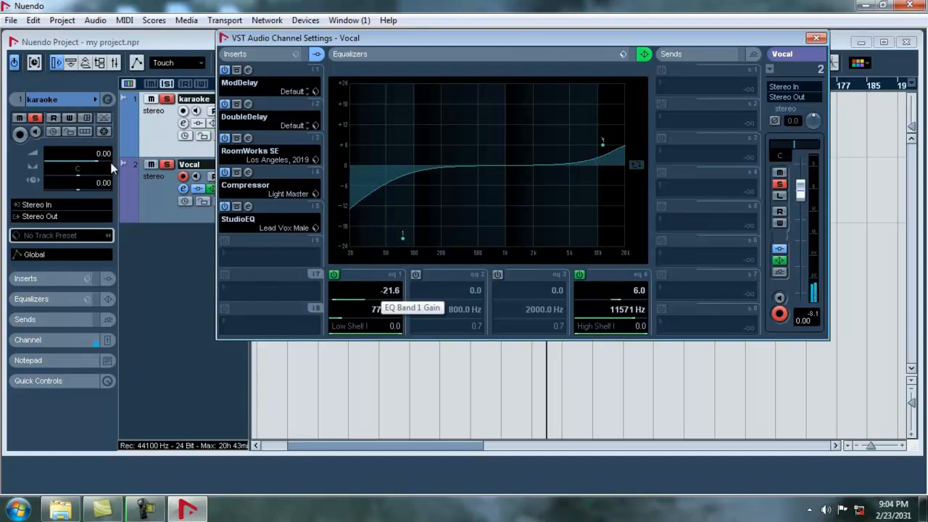
Set the mix to 3% on the Vocal channel's DoubleDelay and to 4% on its ModDelay.
left_click(249, 105)
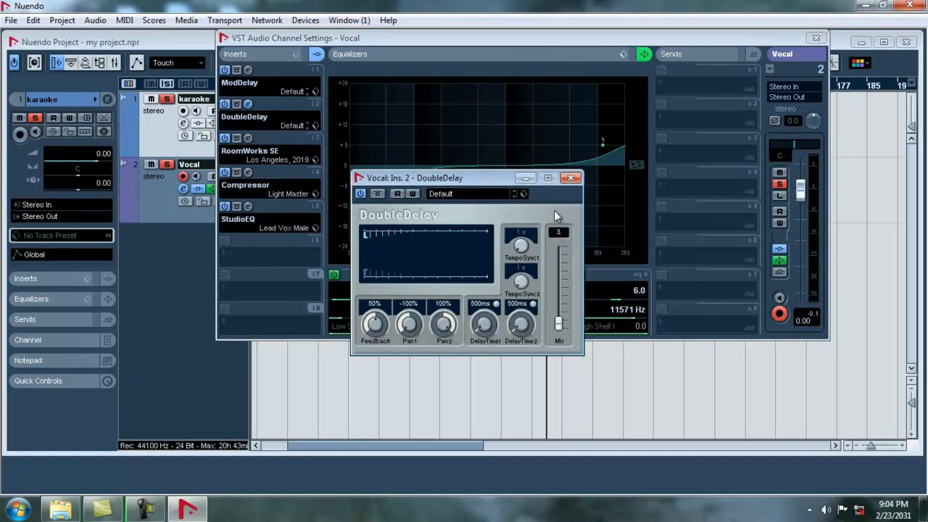
left_click(249, 70)
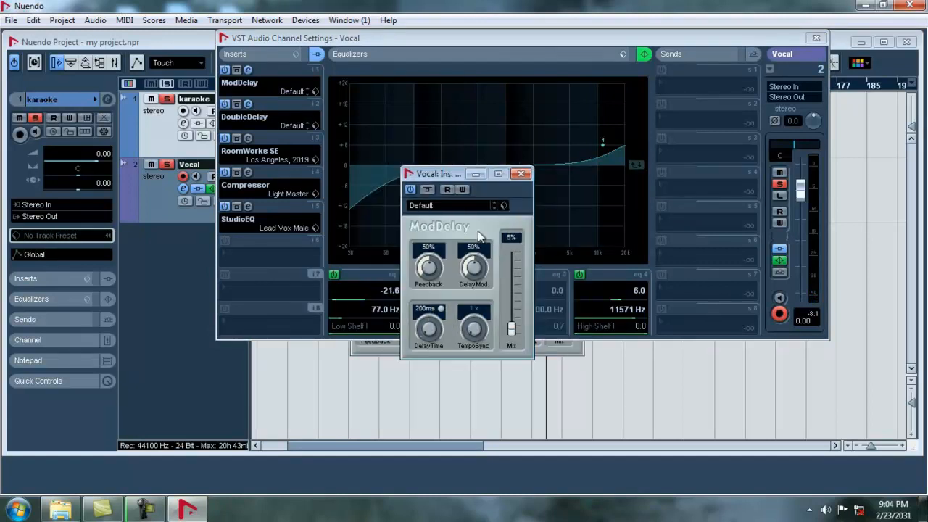
left_click(510, 239)
type("4")
key("Return")
left_click(520, 174)
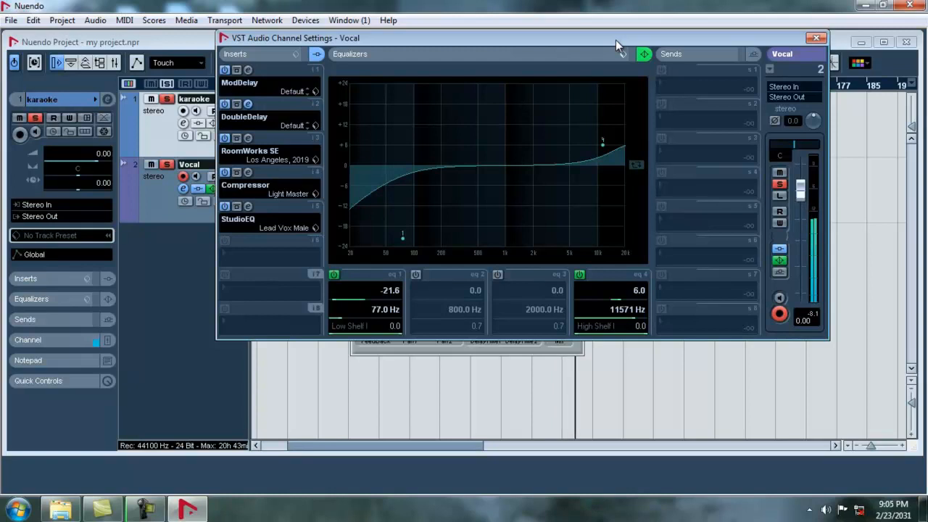
Stop playback and close the Vocal channel settings and the DoubleDelay editor.
key("space")
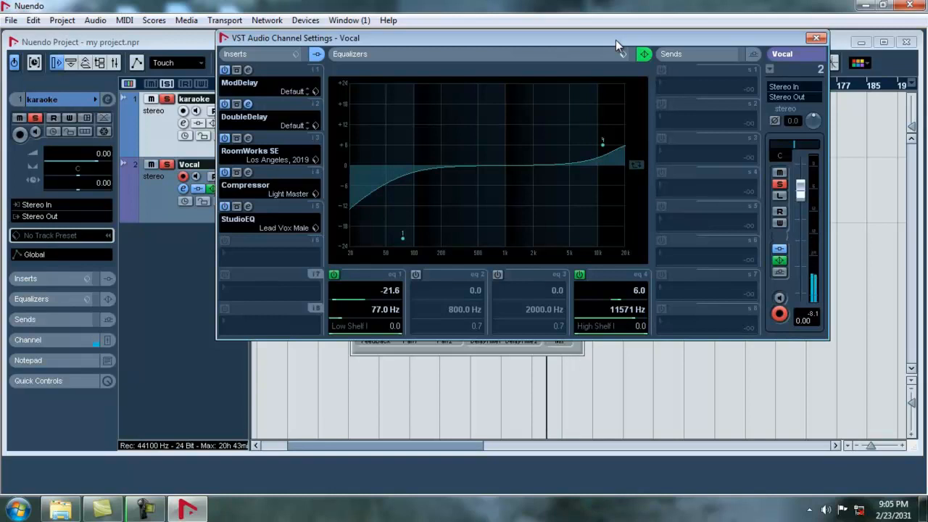
left_click(818, 39)
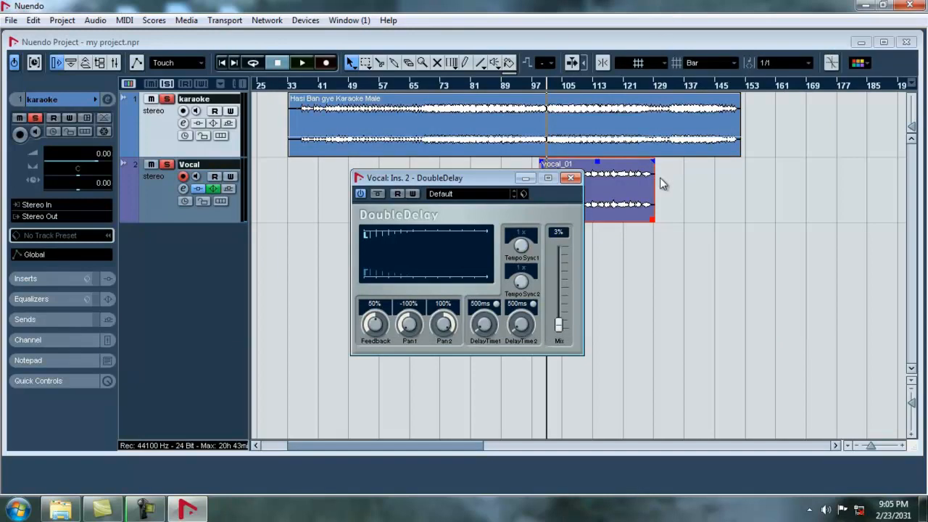
left_click(570, 179)
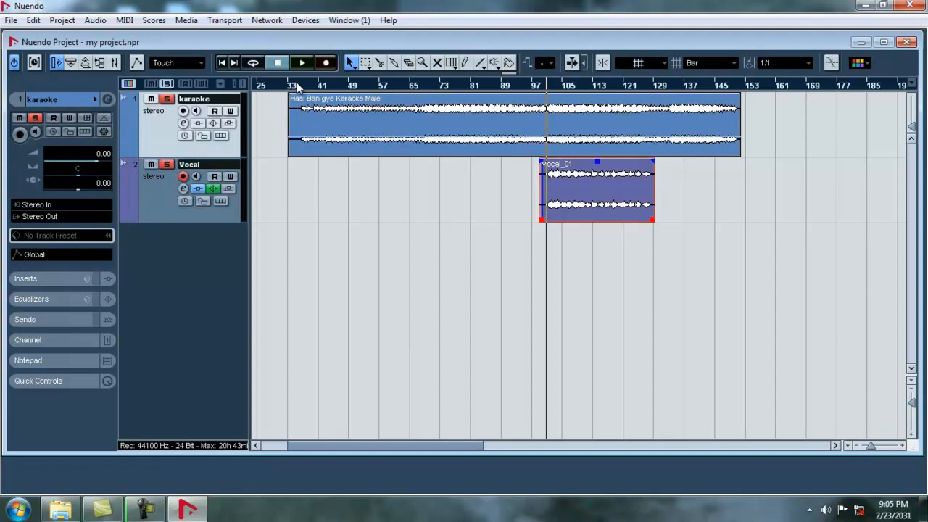
Disarm recording on the Vocal track and, with both audio events selected, raise the karaoke event's volume to its maximum.
left_click(183, 178)
left_click_drag(291, 219, 741, 120)
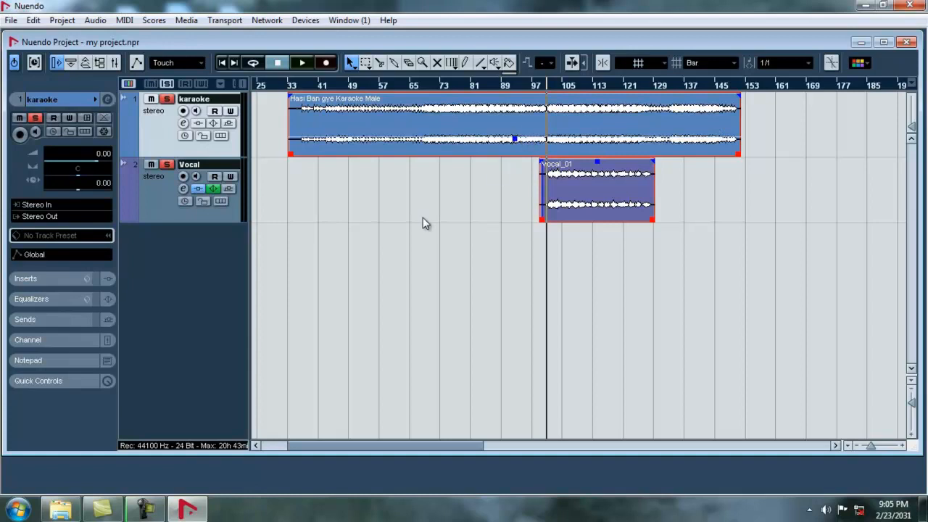
left_click_drag(288, 220, 696, 93)
left_click_drag(515, 139, 520, 100)
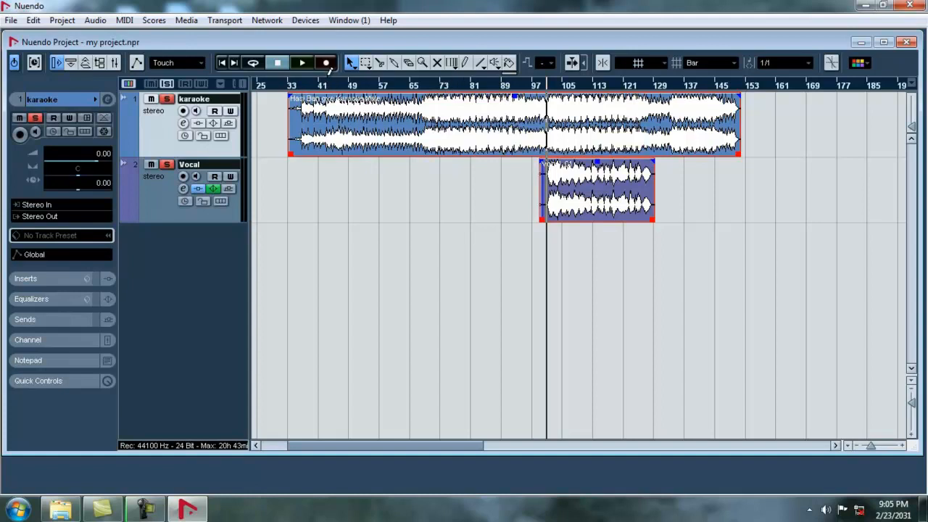
Mark nearly the whole karaoke event as the export range with the locators and put the cursor at its start.
left_click(292, 87)
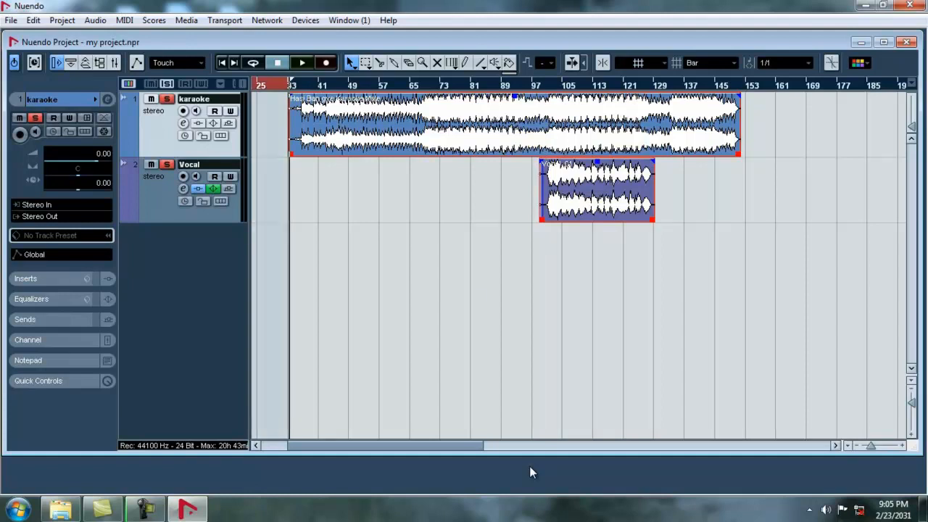
left_click(741, 84)
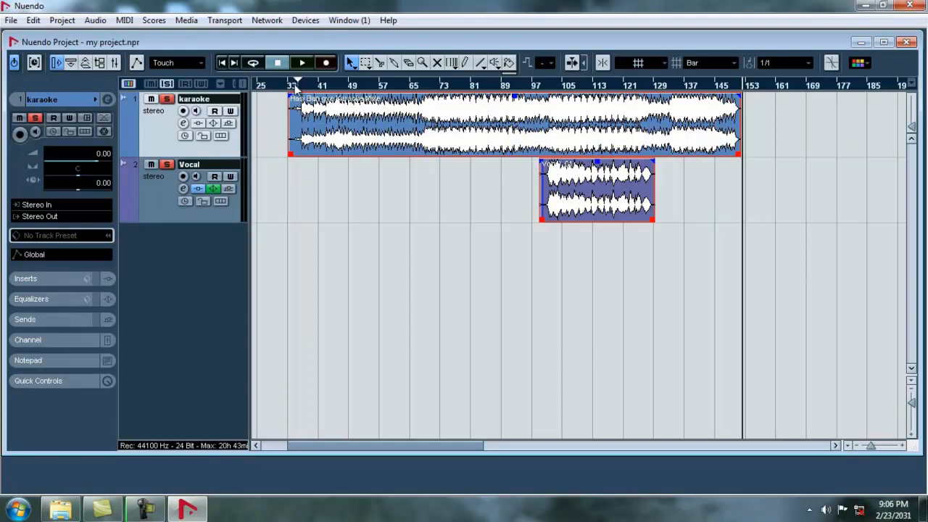
left_click_drag(296, 82, 376, 87)
left_click_drag(552, 90, 741, 85)
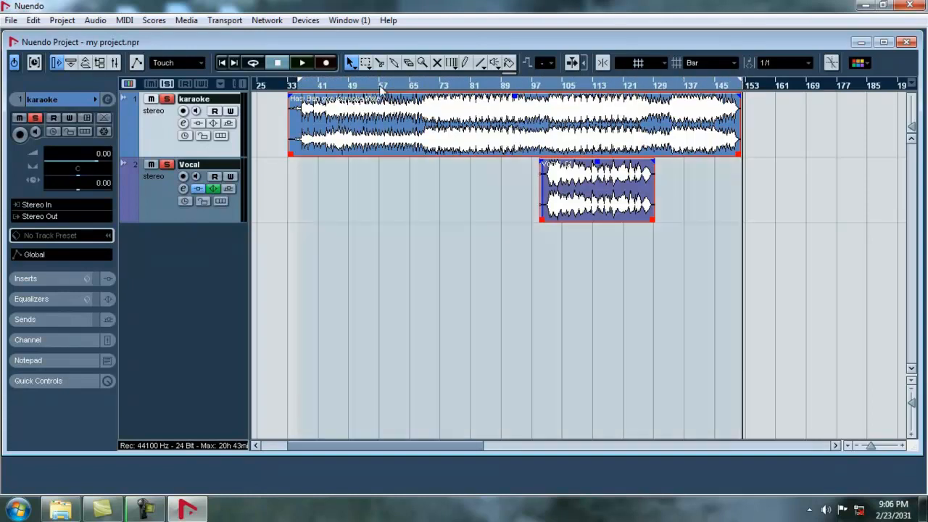
left_click(286, 84)
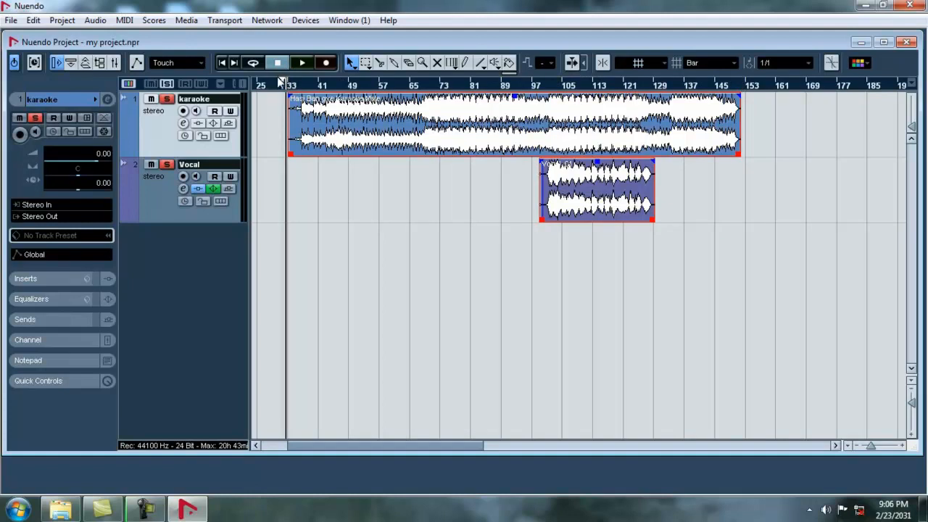
Set the locators around the vocal event, from about bar 97 to about bar 135.
mouse_move(301, 85)
left_mouse_down()
mouse_move(742, 100)
mouse_move(266, 86)
mouse_move(737, 84)
mouse_move(742, 98)
left_mouse_up()
mouse_move(283, 85)
left_mouse_down()
mouse_move(539, 114)
mouse_move(530, 112)
left_mouse_up()
left_click_drag(740, 82, 674, 96)
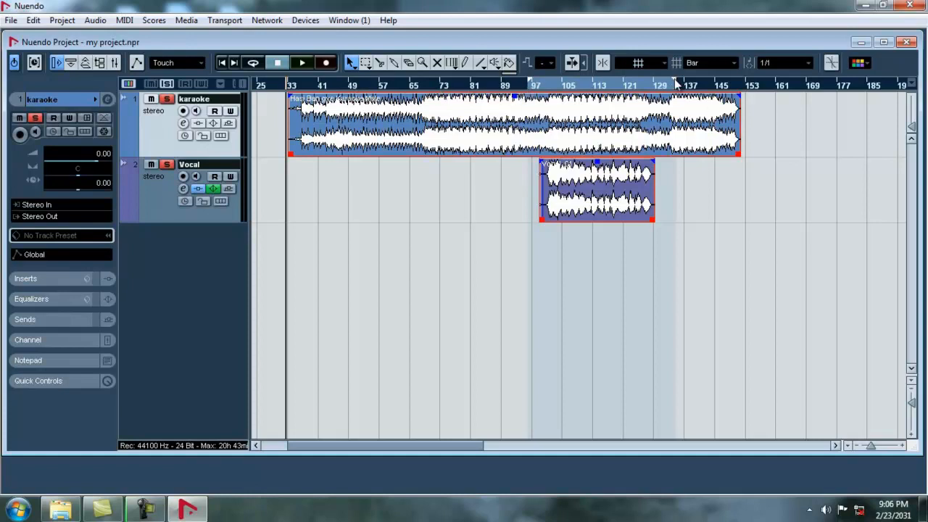
Start an audio mixdown export with the file name test and the Desktop as its location.
left_click(11, 20)
mouse_move(131, 267)
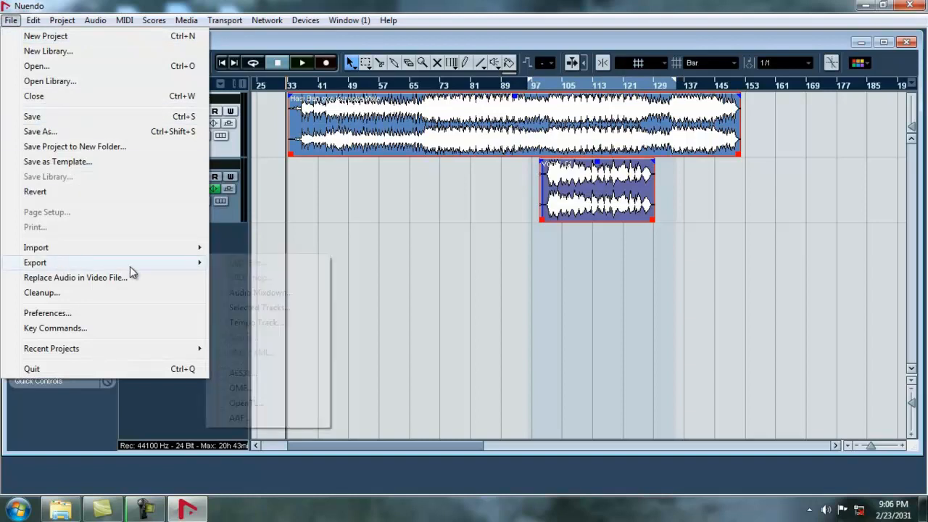
left_click(254, 293)
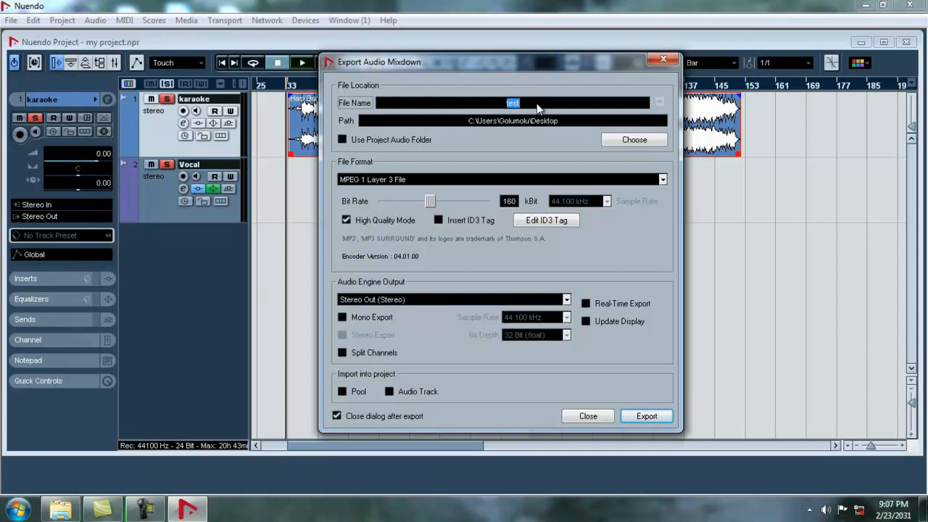
type("t")
left_click(613, 142)
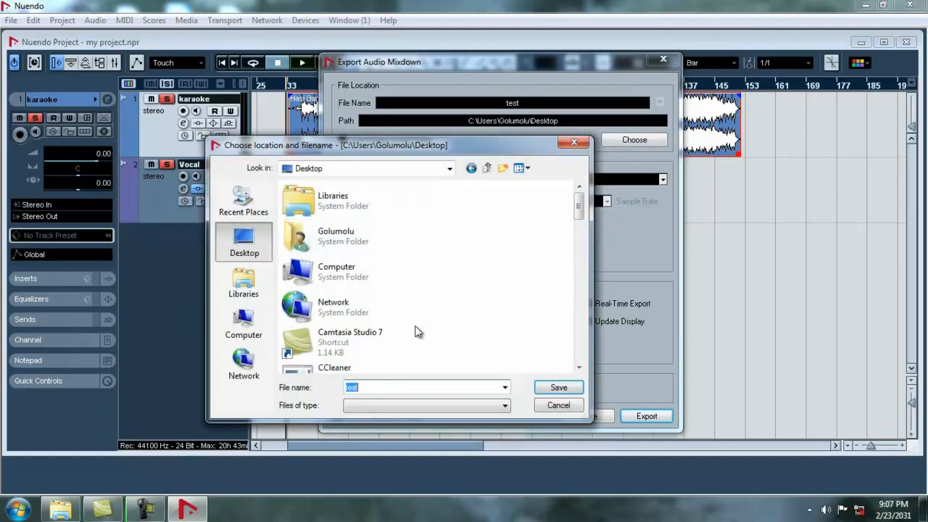
left_click(559, 388)
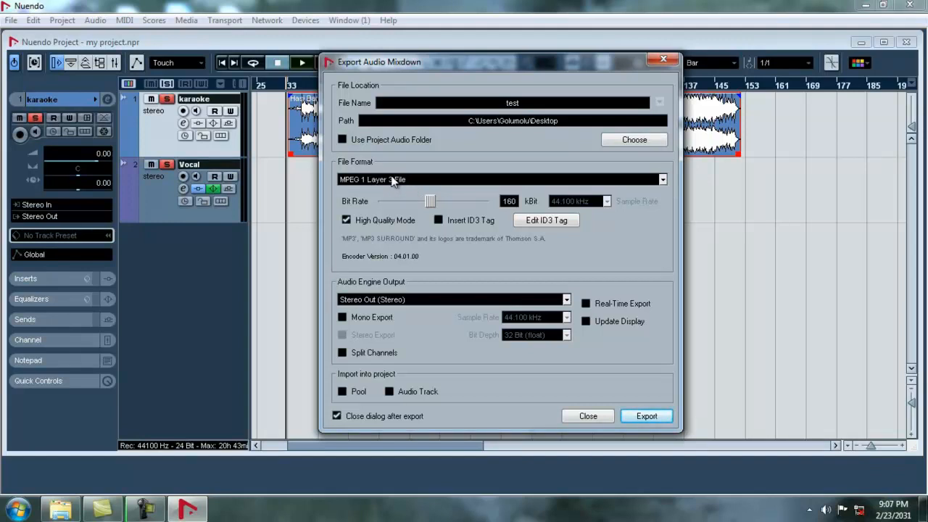
Review the export file formats and choose MPEG 1 Layer 3 File for the mixdown.
left_click(392, 185)
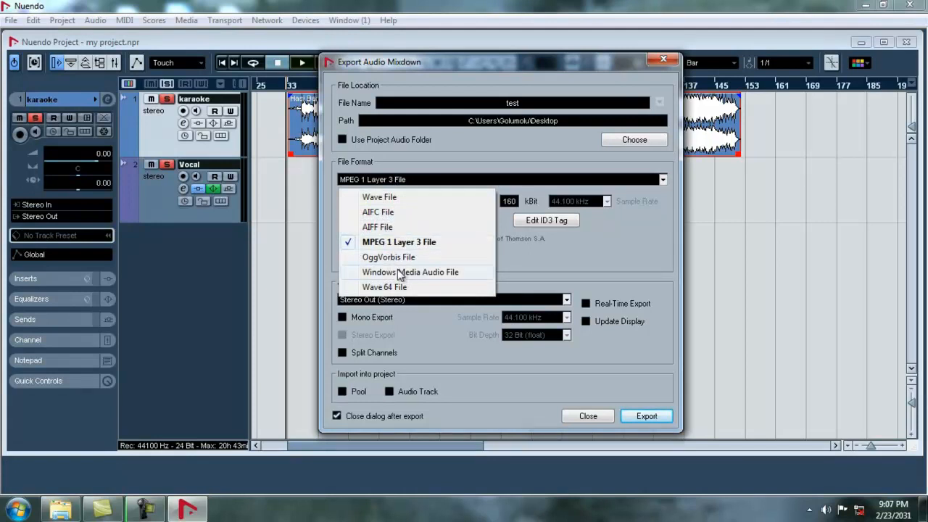
left_click(629, 270)
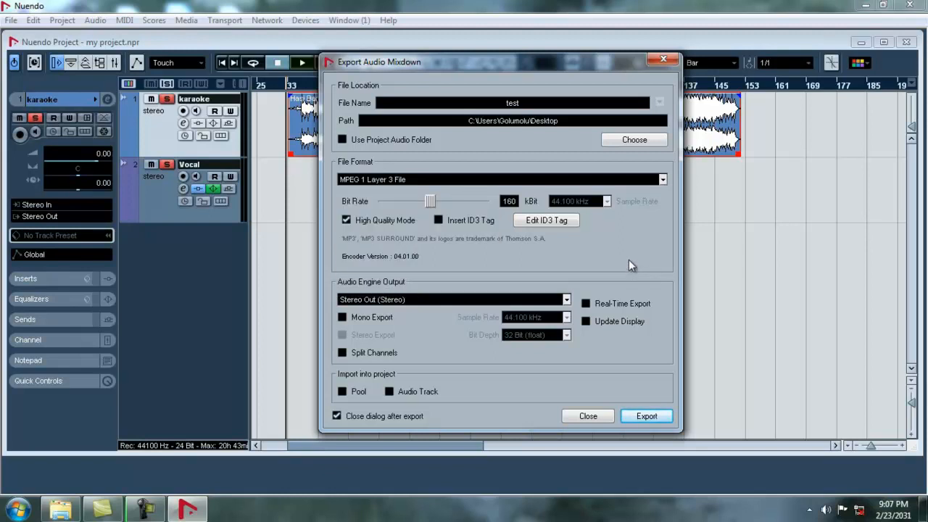
left_click(466, 179)
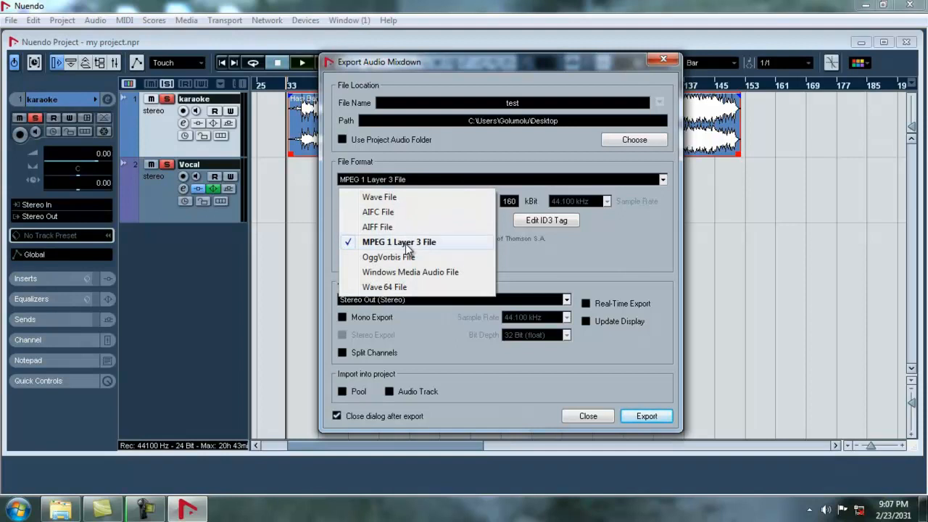
left_click(435, 257)
left_click(452, 178)
left_click(410, 241)
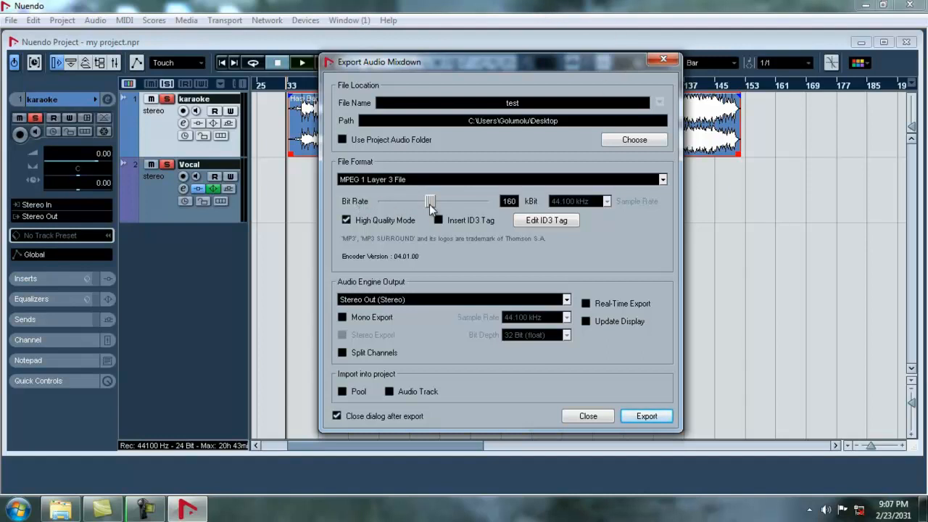
Set the MP3 bit rate to 128 kBit with High Quality Mode enabled.
mouse_move(430, 204)
left_mouse_down()
mouse_move(462, 206)
mouse_move(427, 205)
left_mouse_up()
double_click(508, 201)
type("128")
key("Return")
left_click(346, 221)
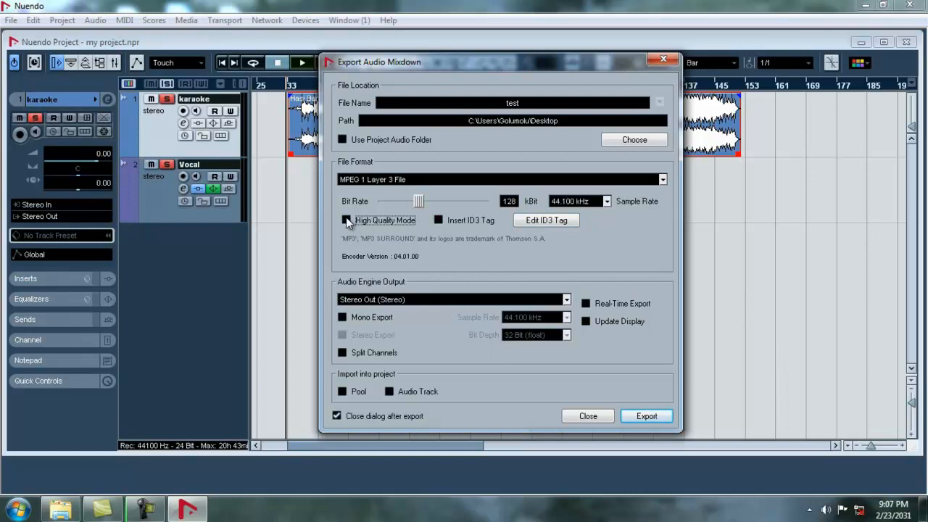
key("space")
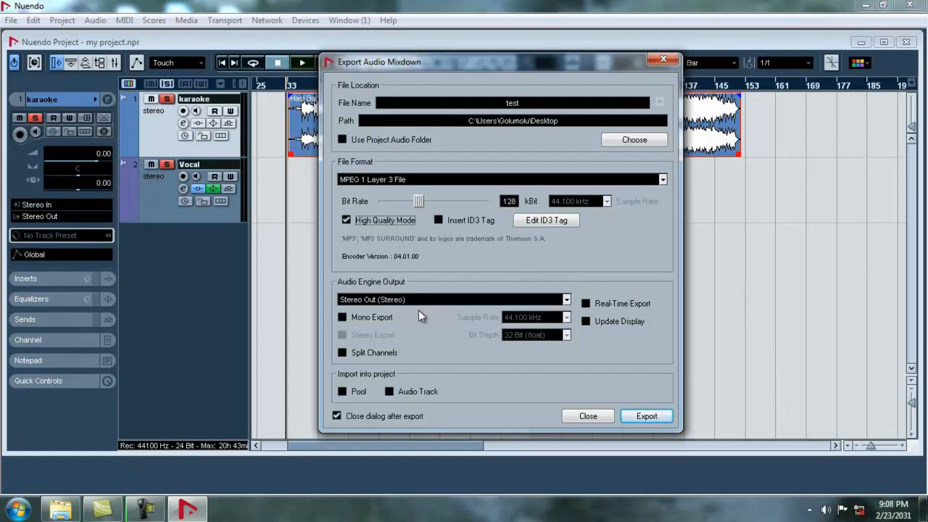
Export the mixdown from Stereo Out (Stereo), overwriting the existing test.mp3.
left_click(383, 300)
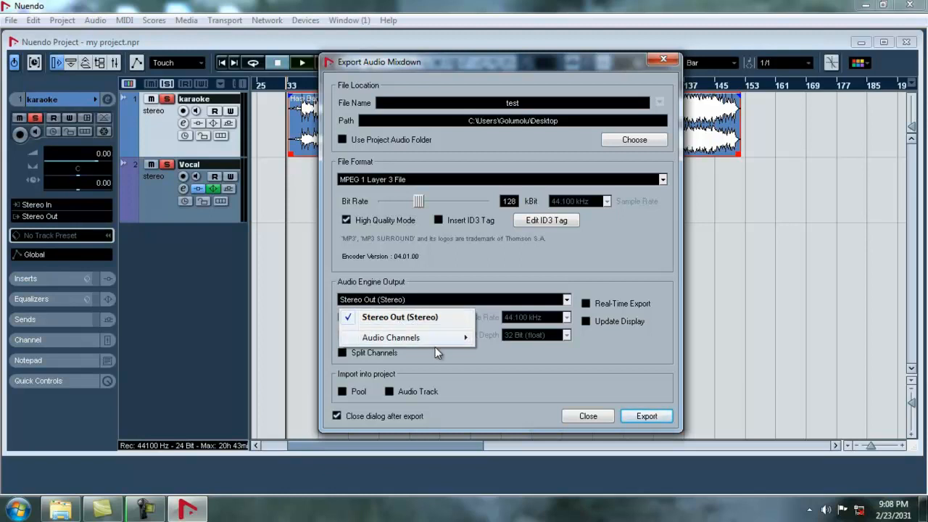
mouse_move(446, 342)
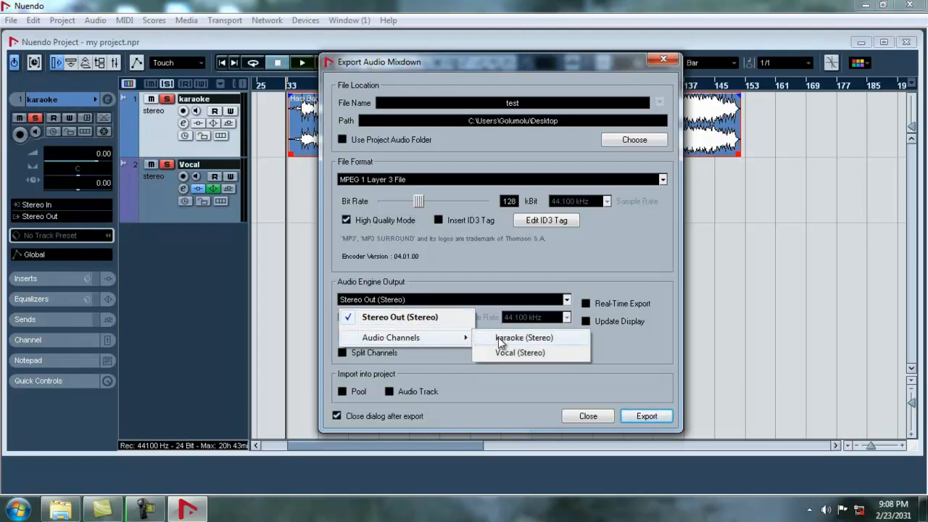
left_click(626, 358)
left_click(377, 300)
left_click(459, 365)
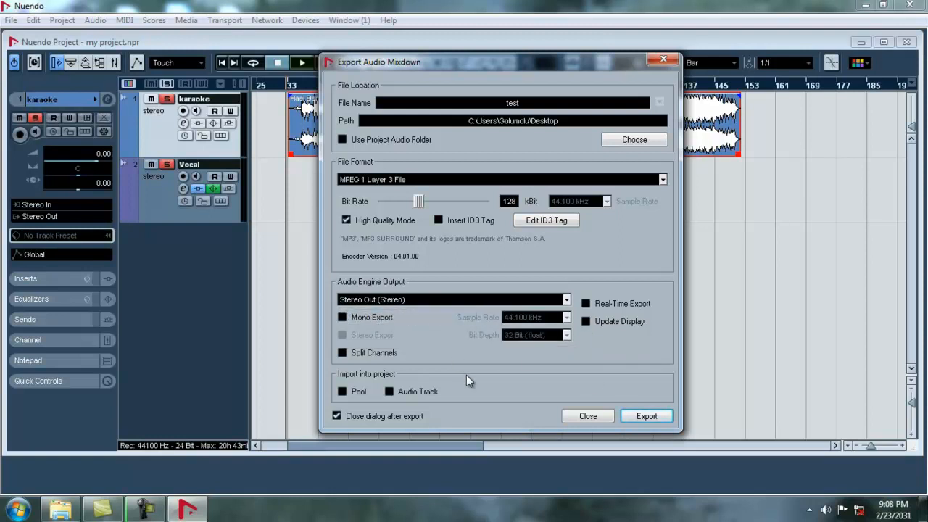
left_click(642, 417)
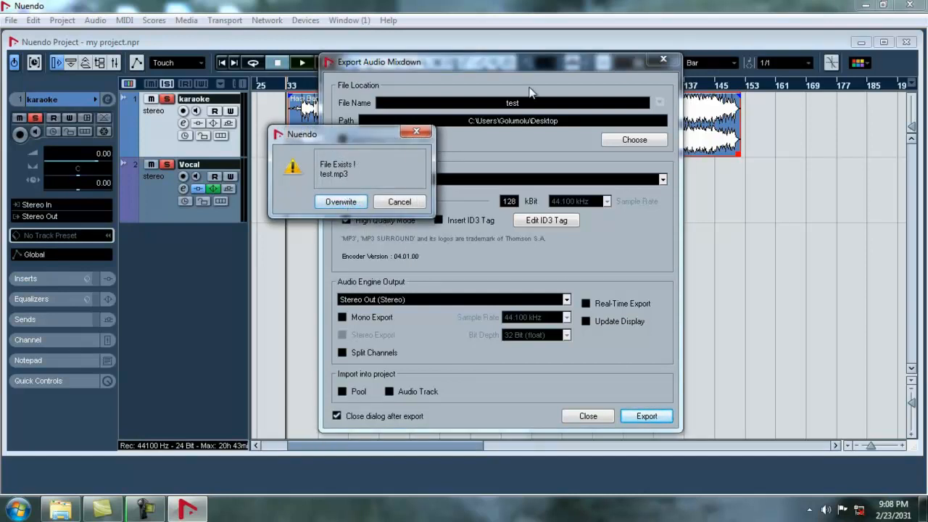
left_click(355, 202)
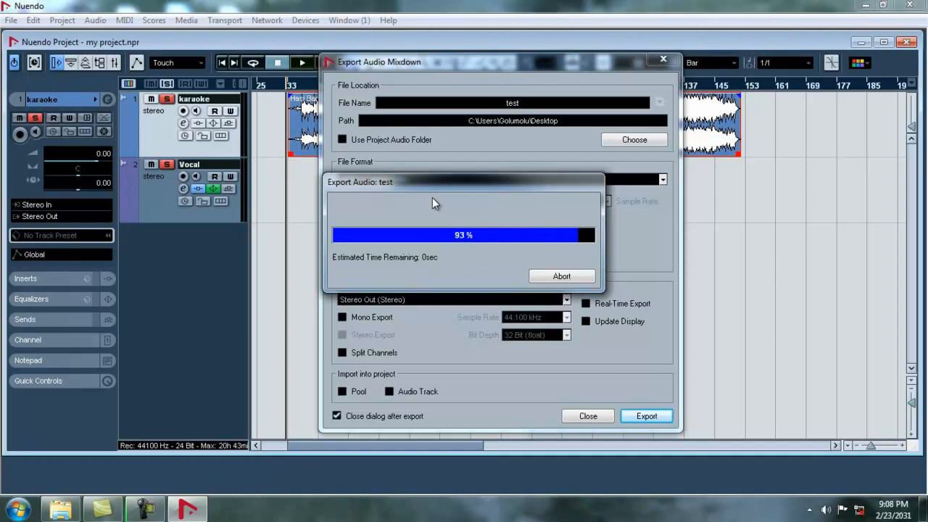
Look for the exported test file on the desktop and return to Nuendo.
left_click(867, 6)
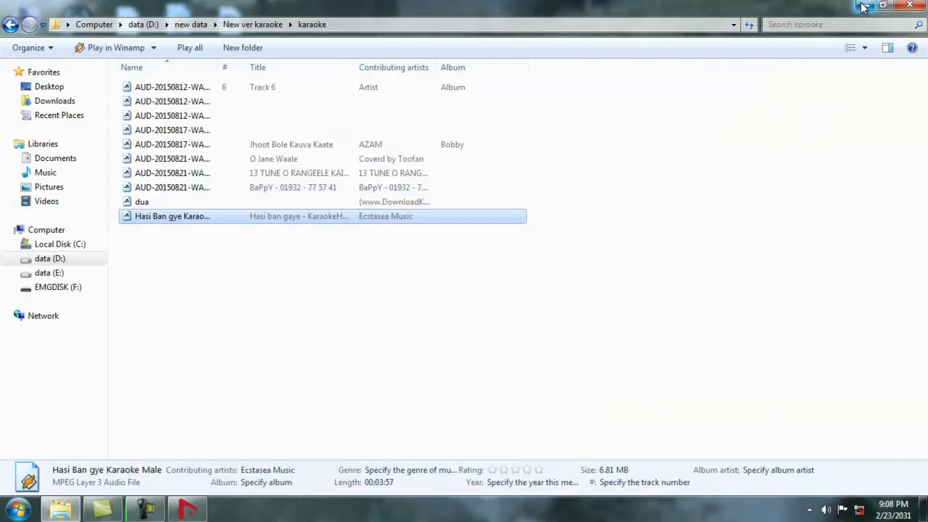
left_click(188, 510)
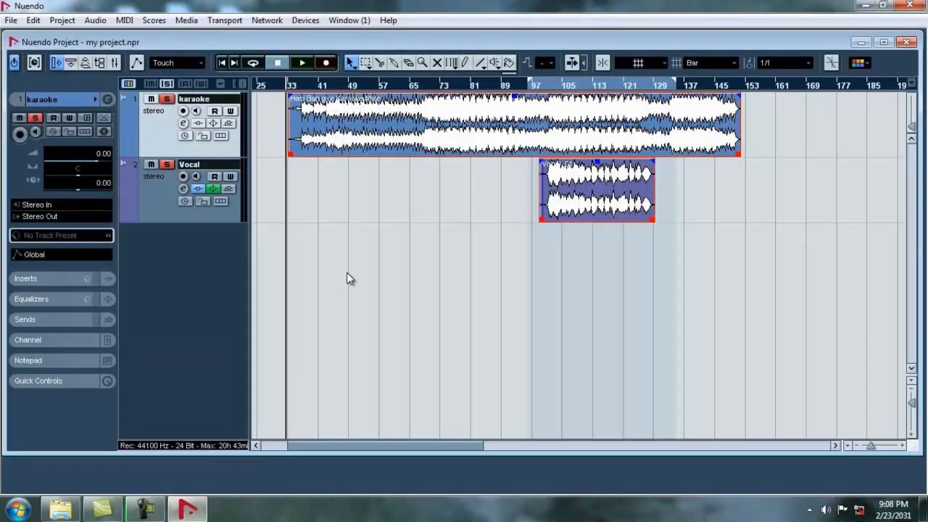
left_click(867, 6)
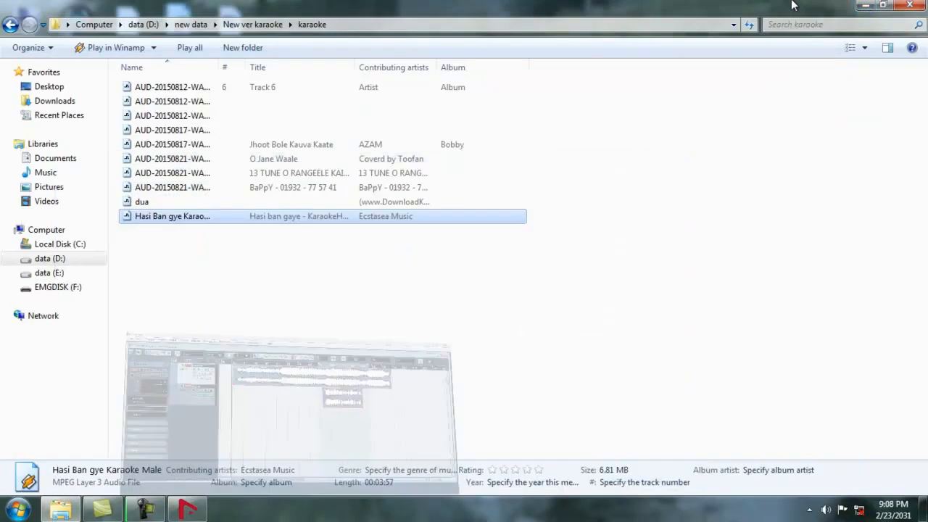
left_click(865, 5)
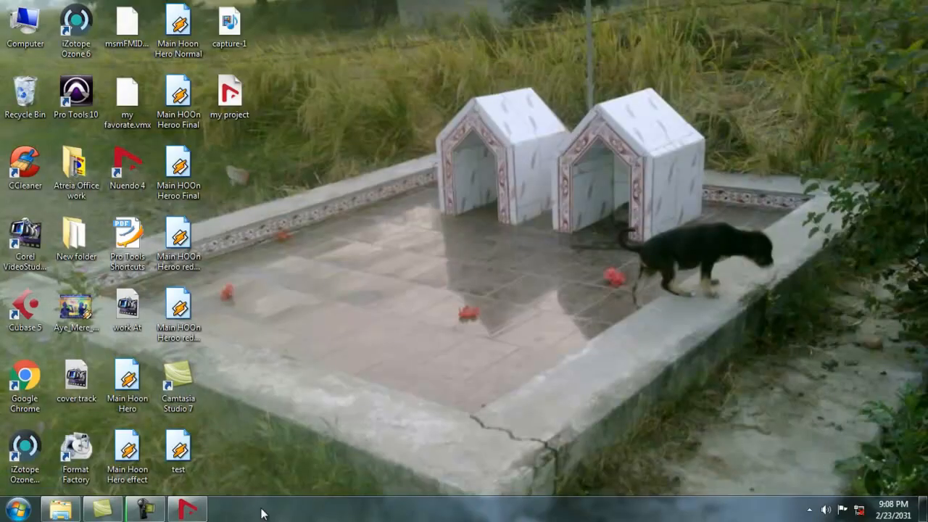
left_click(187, 509)
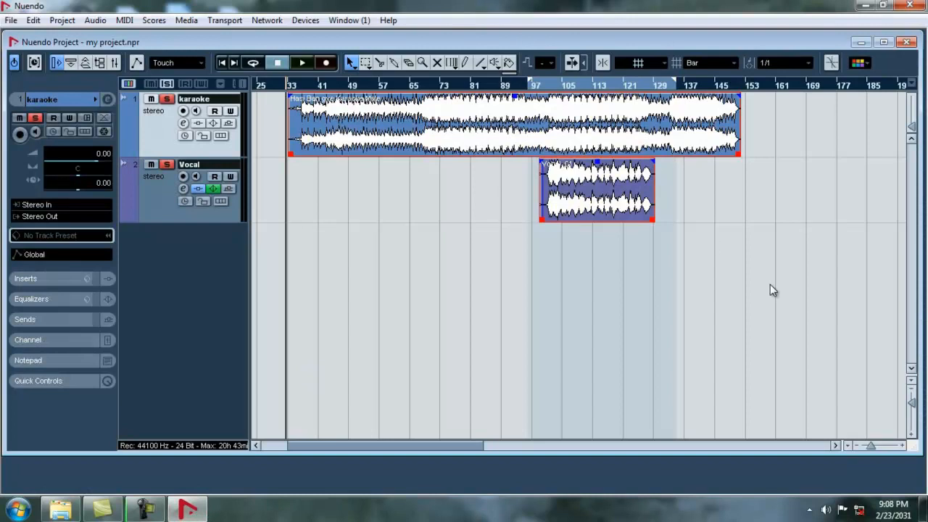
Enlarge the project window and enable Release Driver when Application is in Background for the VST Audio System.
left_click_drag(917, 451, 921, 490)
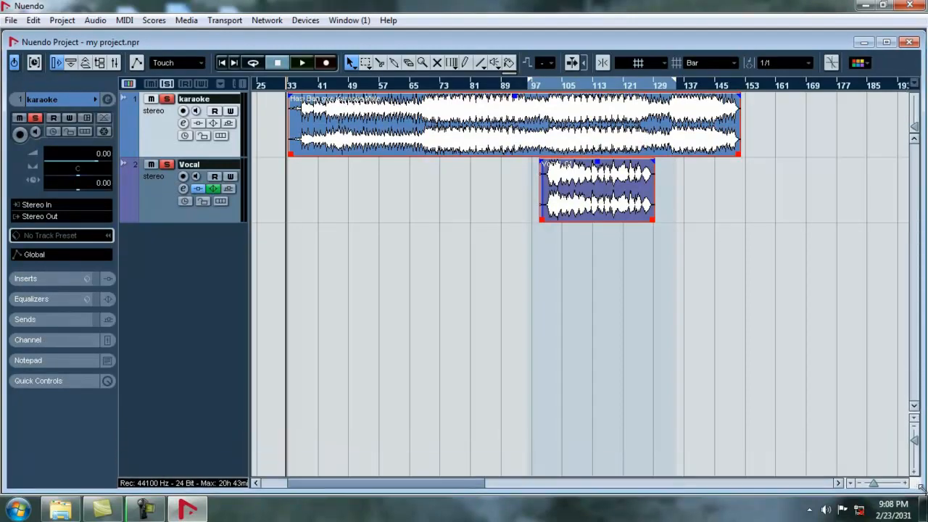
left_click(306, 21)
left_click(337, 347)
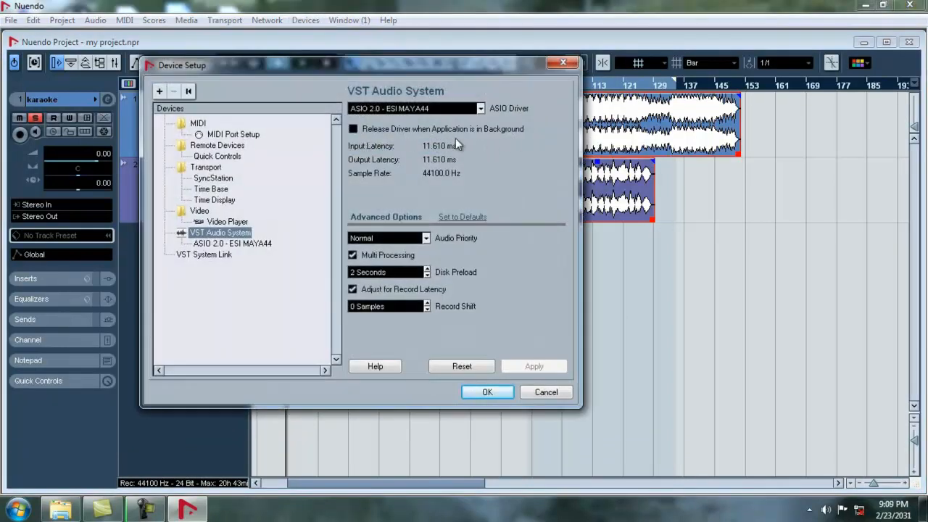
left_click(358, 132)
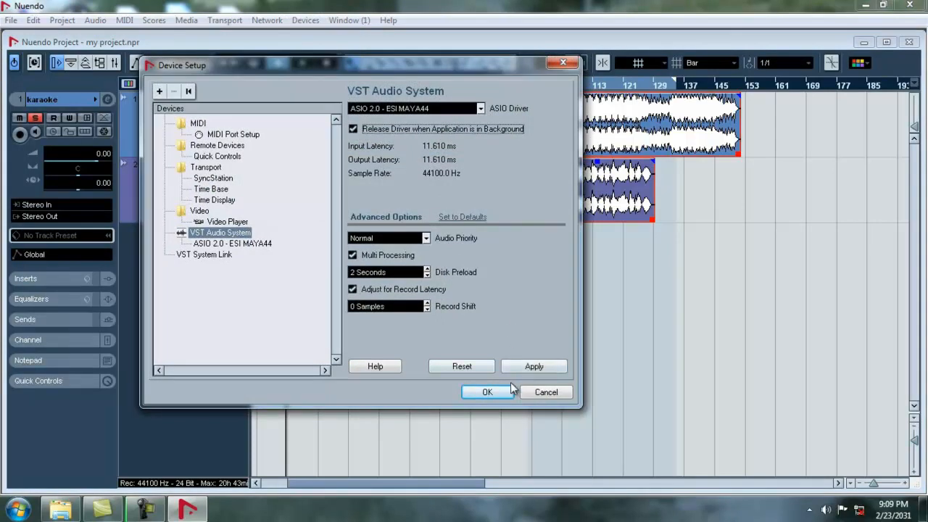
left_click(354, 131)
left_click(488, 392)
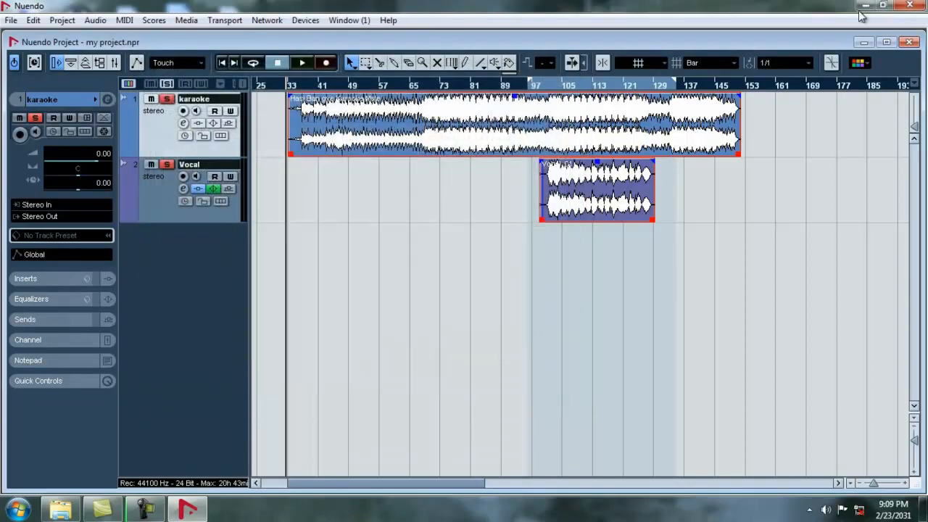
Play the exported test file from the desktop in Winamp, adjust its volume, stop playback and minimize the player.
key("super+d")
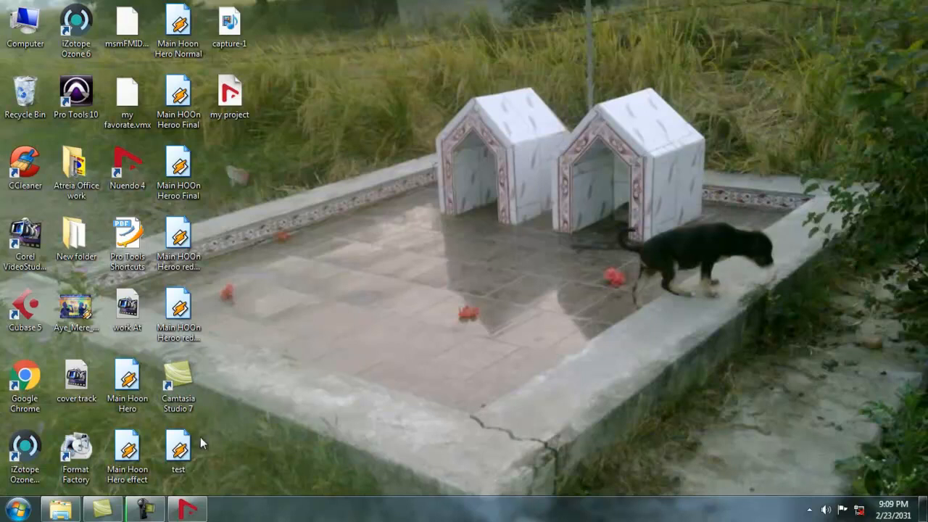
double_click(181, 449)
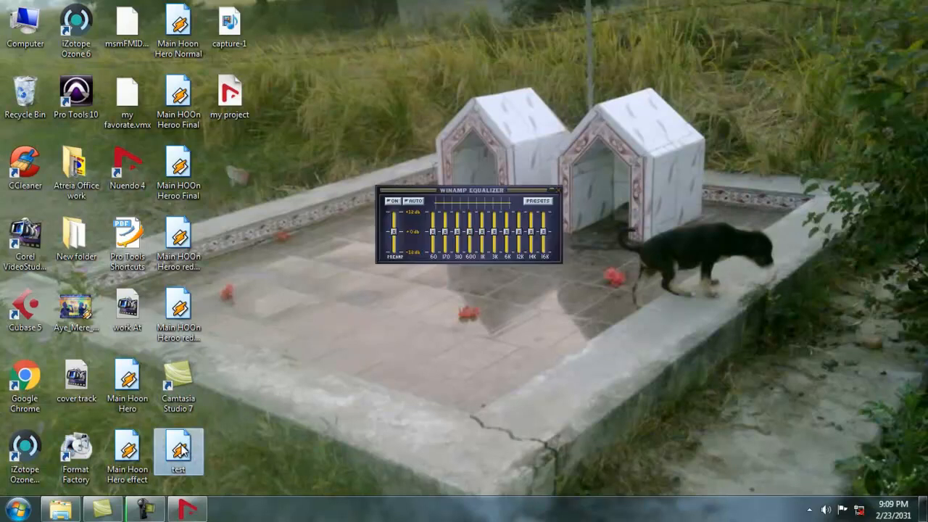
left_click_drag(472, 150, 460, 151)
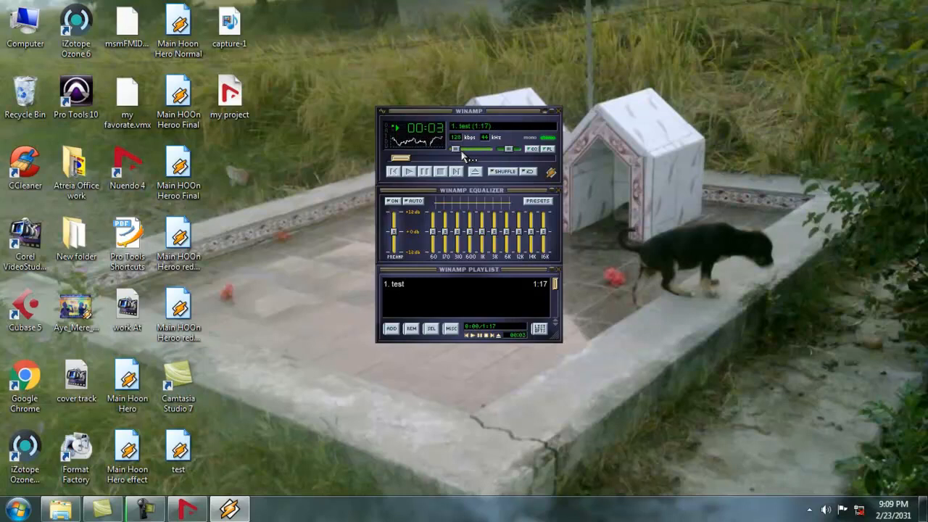
left_click_drag(460, 150, 464, 148)
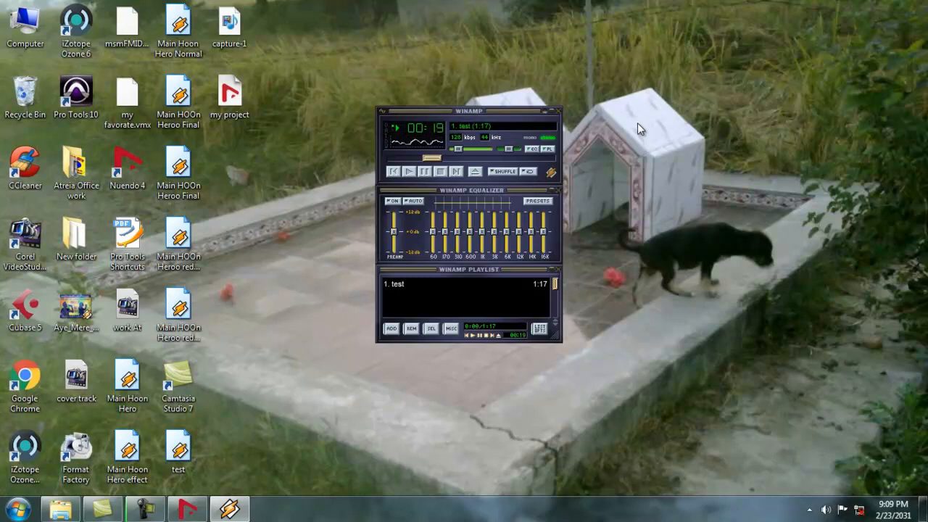
left_click(442, 172)
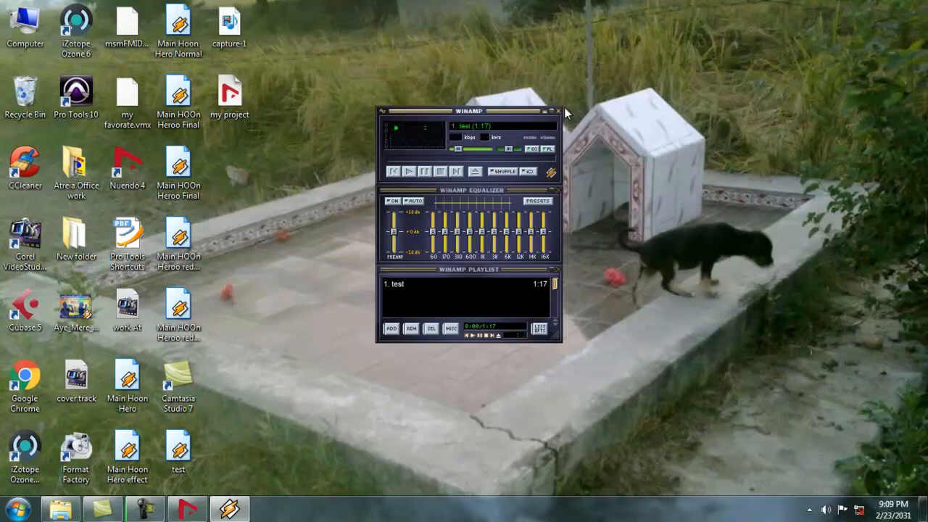
left_click(546, 113)
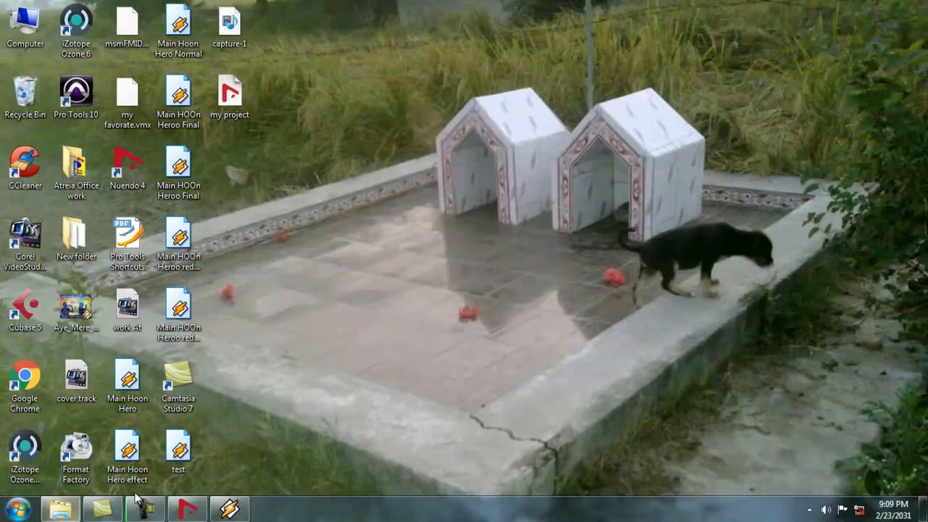
Switch back to Nuendo and raise the threshold of the Vocal channel's Compressor to about -20.3.
left_click(182, 512)
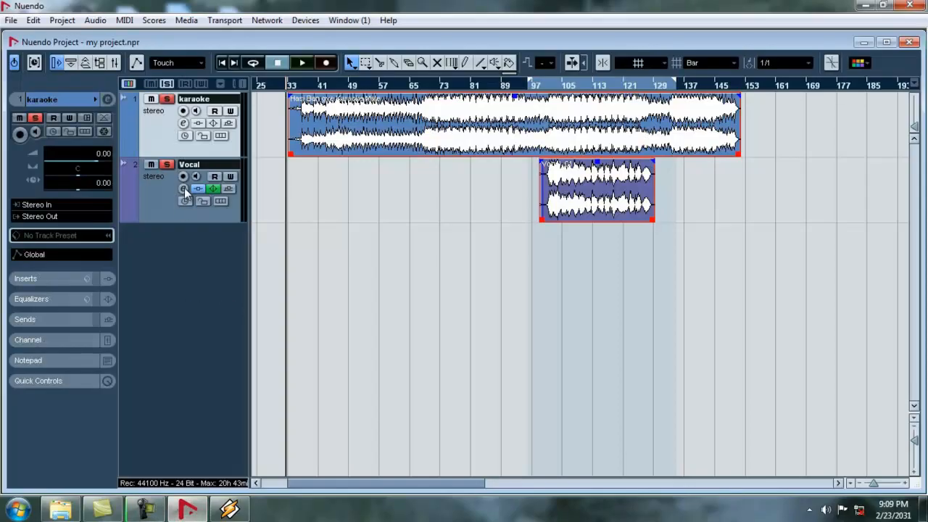
left_click(184, 190)
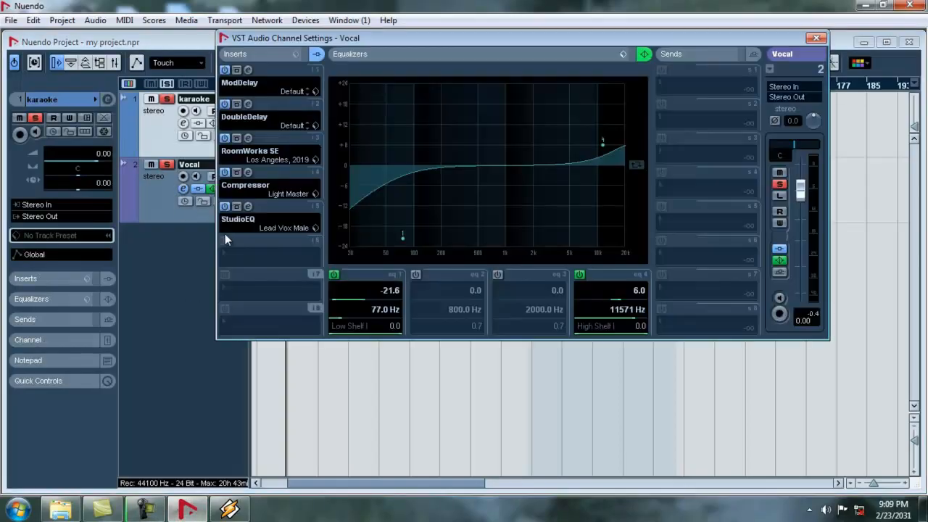
left_click(249, 173)
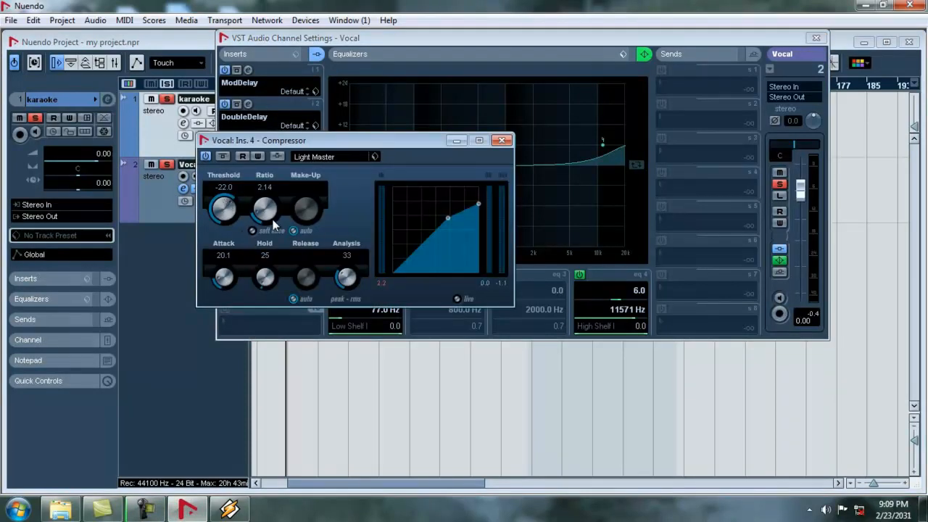
mouse_move(231, 209)
left_mouse_down()
mouse_move(237, 189)
mouse_move(240, 202)
left_mouse_up()
Adjust the output 1/2 mix level in the ESI MAYA44 control panel and minimize the panel.
left_click(810, 510)
left_click(787, 439)
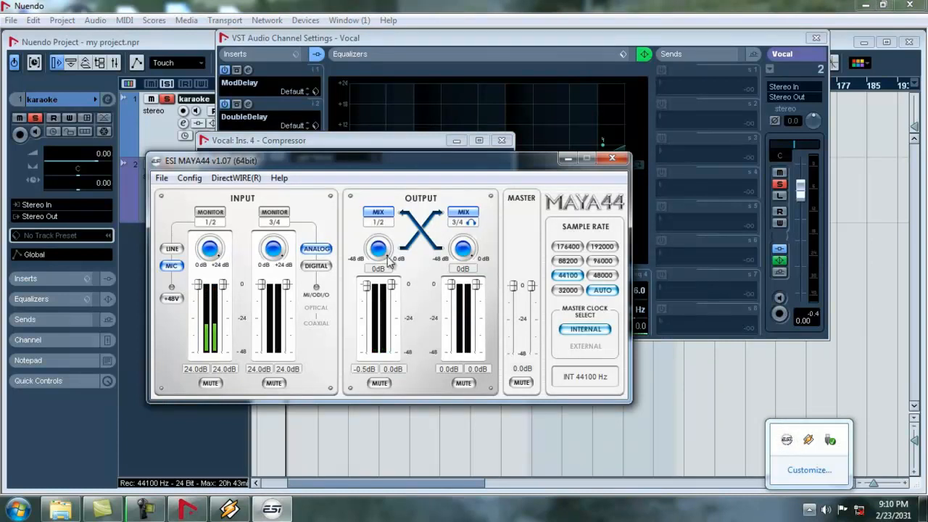
left_click_drag(388, 261, 382, 240)
left_click(568, 159)
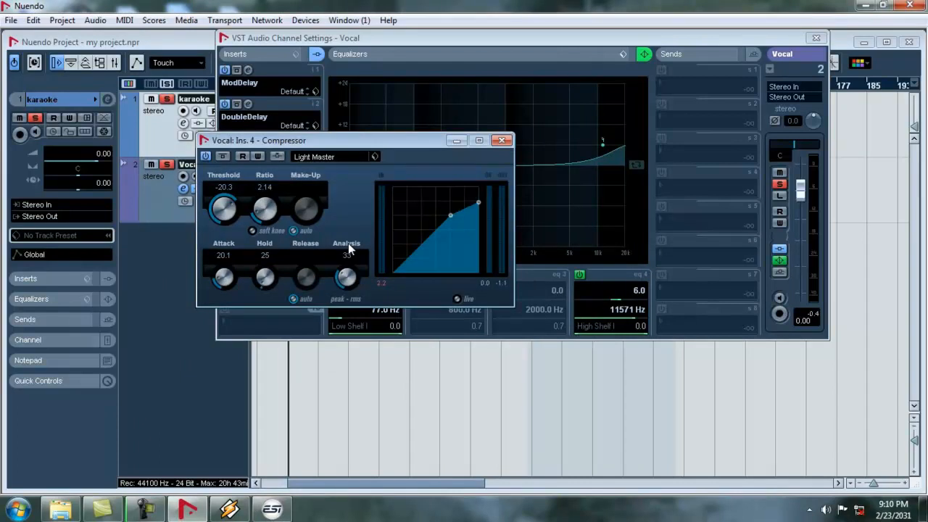
Close the Compressor and Vocal channel settings, and play the project from the start of the vocal clip.
left_click(502, 141)
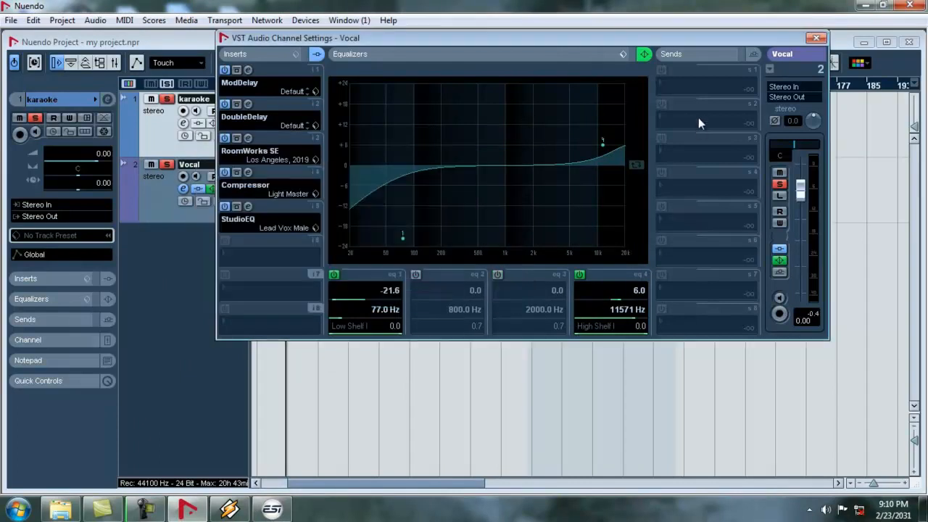
left_click(816, 39)
left_click(540, 85)
key("space")
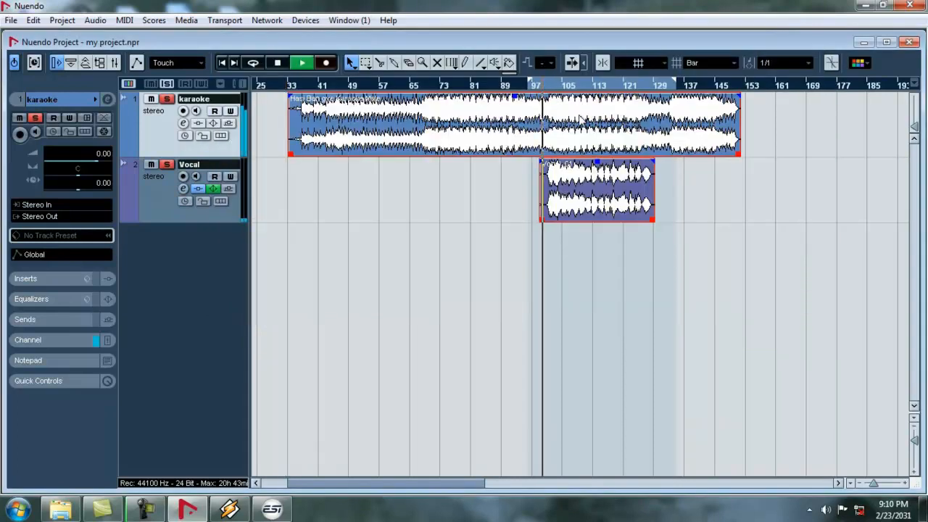
In the ESI MAYA44 panel, set the output 1/2 mix level to -1 dB and lower the master to about -14 dB.
left_click(810, 510)
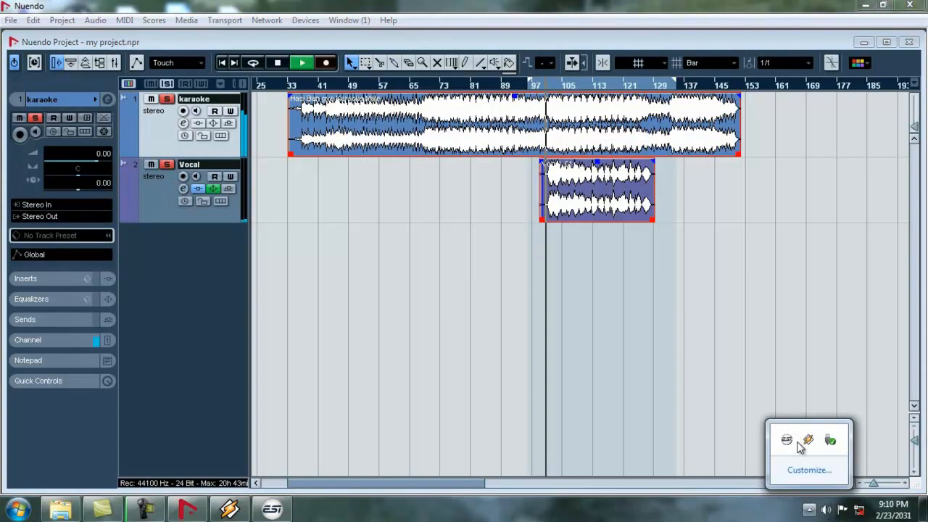
left_click(787, 440)
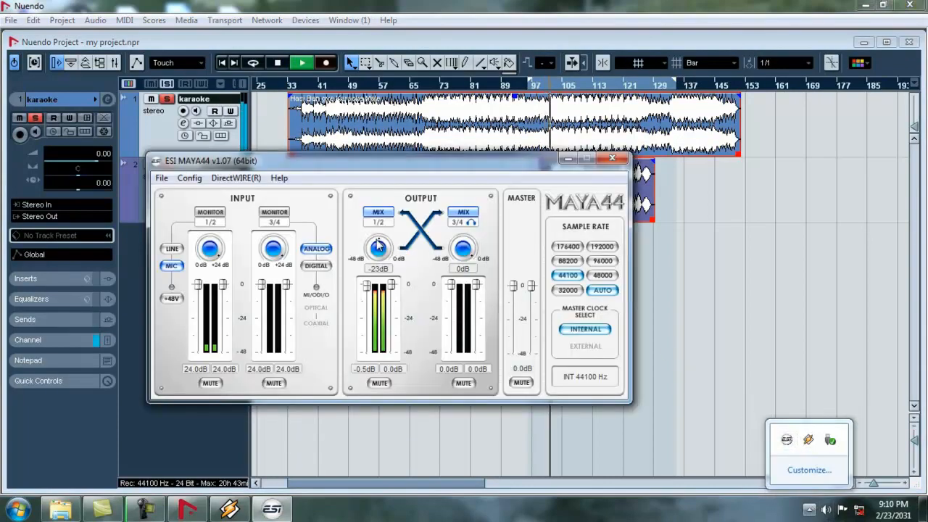
left_click_drag(379, 247, 388, 265)
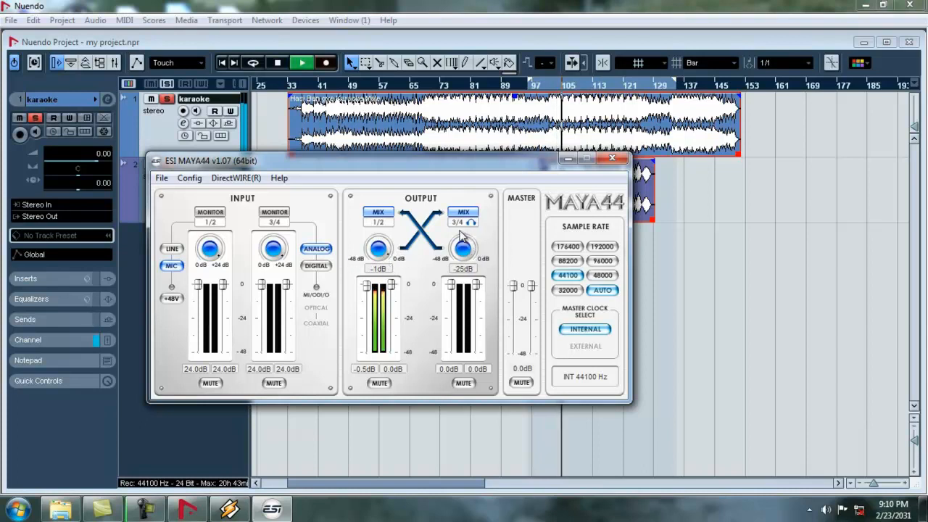
left_click_drag(515, 288, 531, 306)
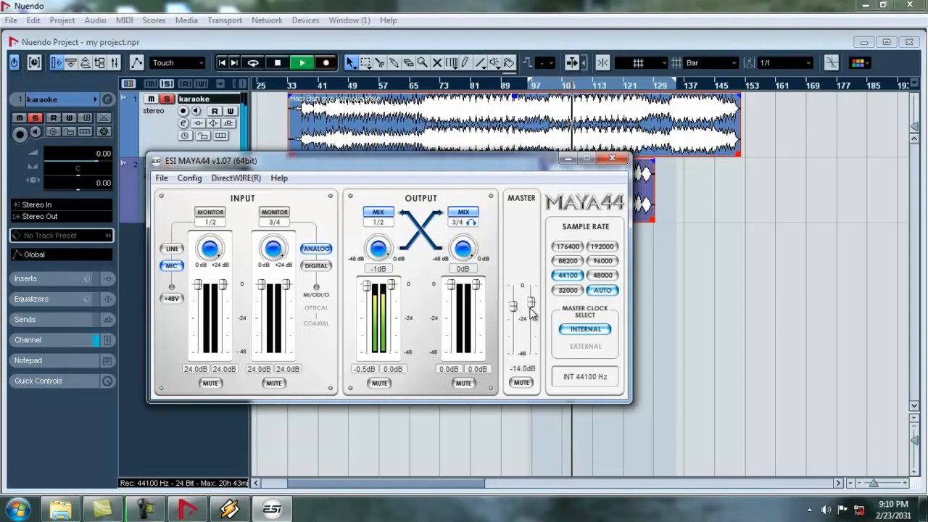
left_click(568, 159)
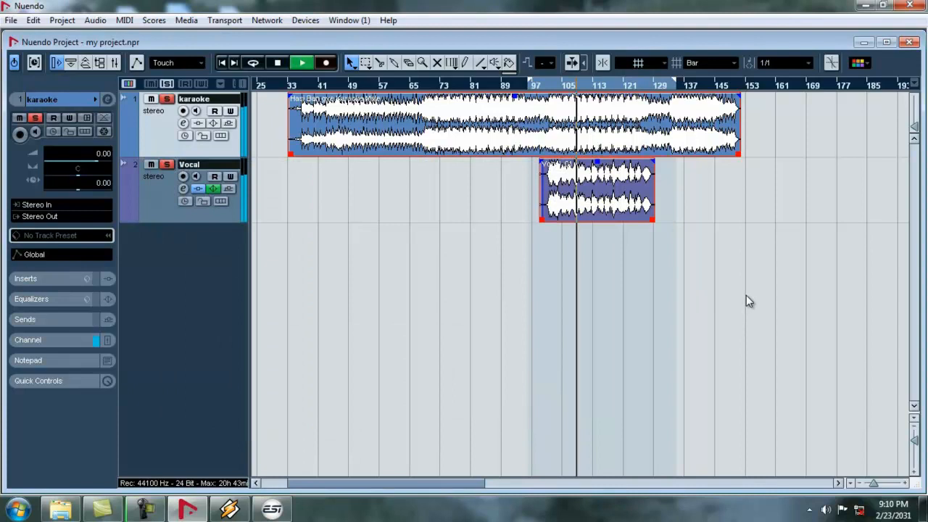
Raise the Vocal Compressor's threshold to about -14.1 during playback, close the channel settings and stop playback.
left_click(185, 188)
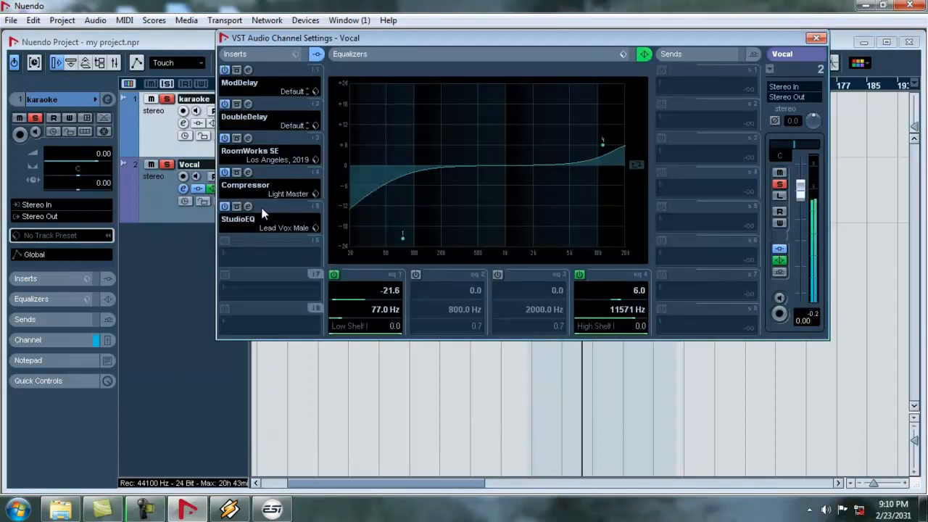
left_click(247, 172)
mouse_move(231, 202)
left_mouse_down()
mouse_move(208, 189)
mouse_move(209, 208)
mouse_move(211, 200)
mouse_move(235, 216)
mouse_move(239, 206)
left_mouse_up()
left_click_drag(281, 234, 234, 208)
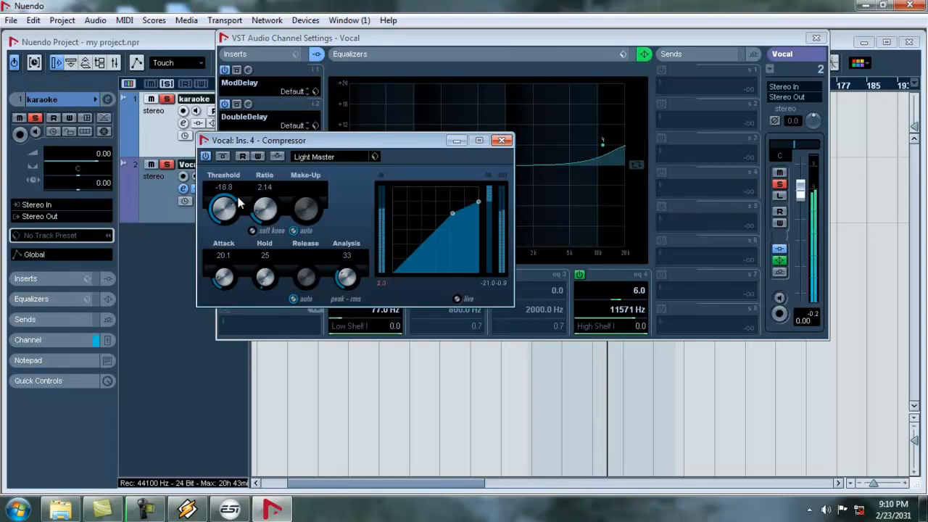
left_click_drag(240, 216, 244, 210)
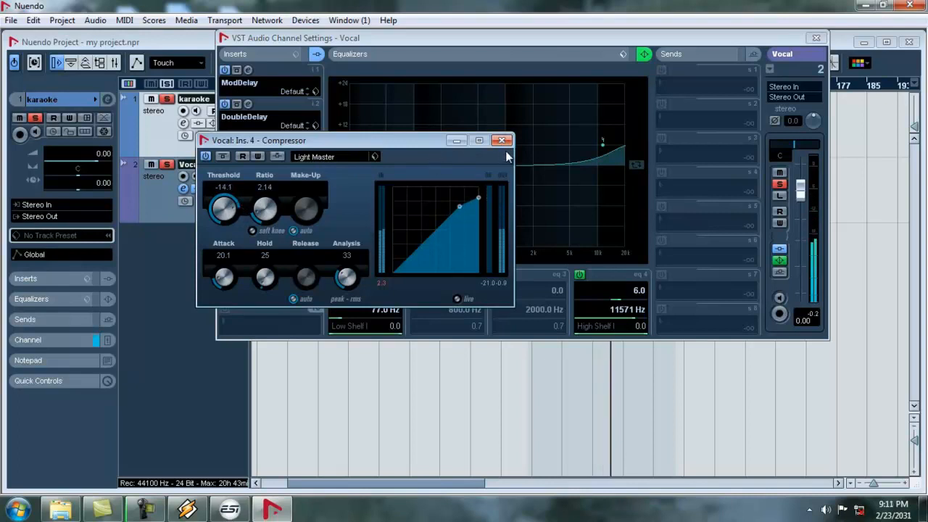
left_click(502, 140)
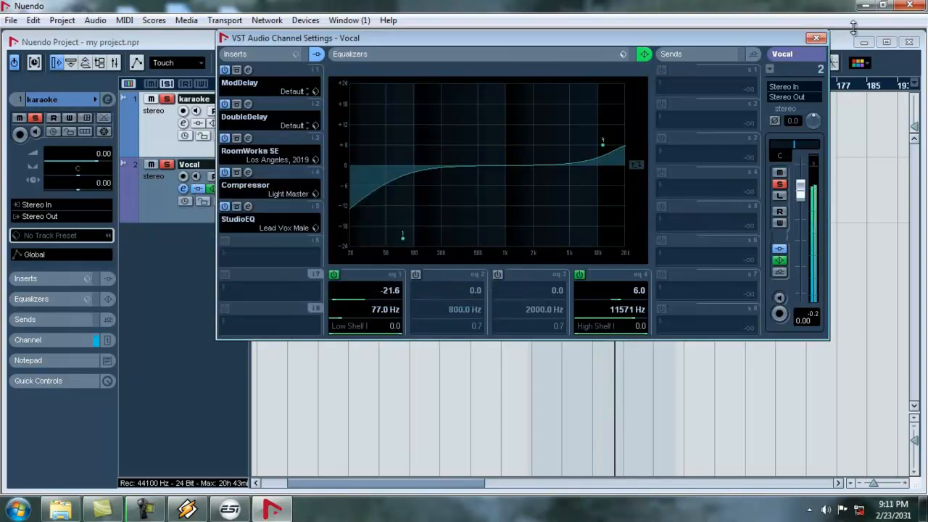
left_click(816, 38)
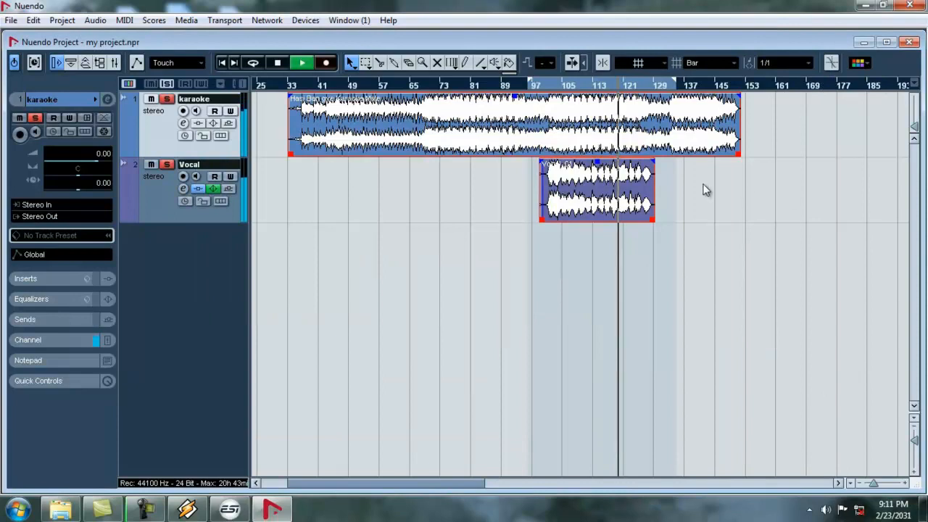
left_click(277, 64)
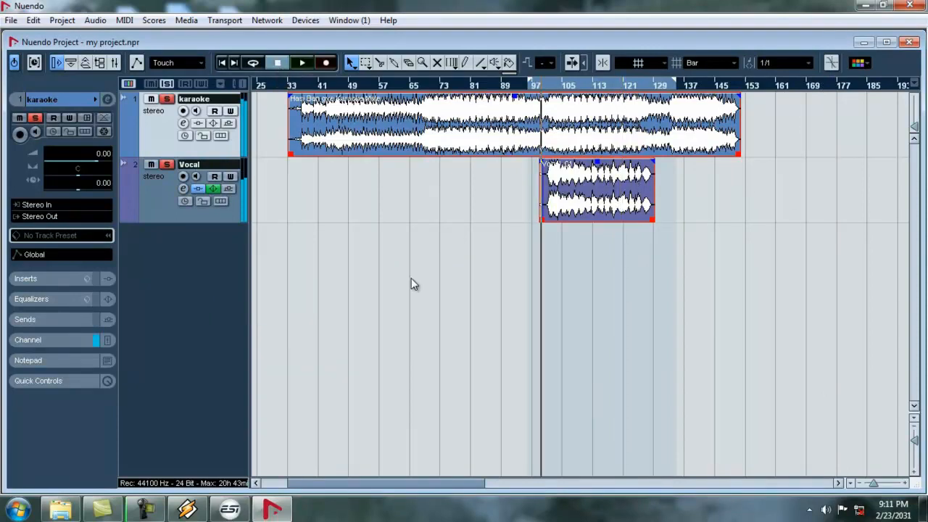
left_click(11, 20)
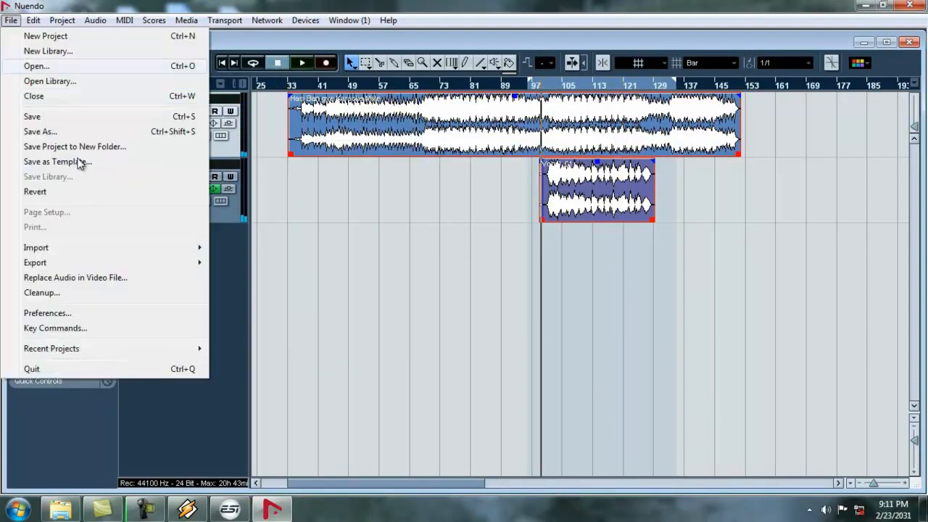
mouse_move(127, 265)
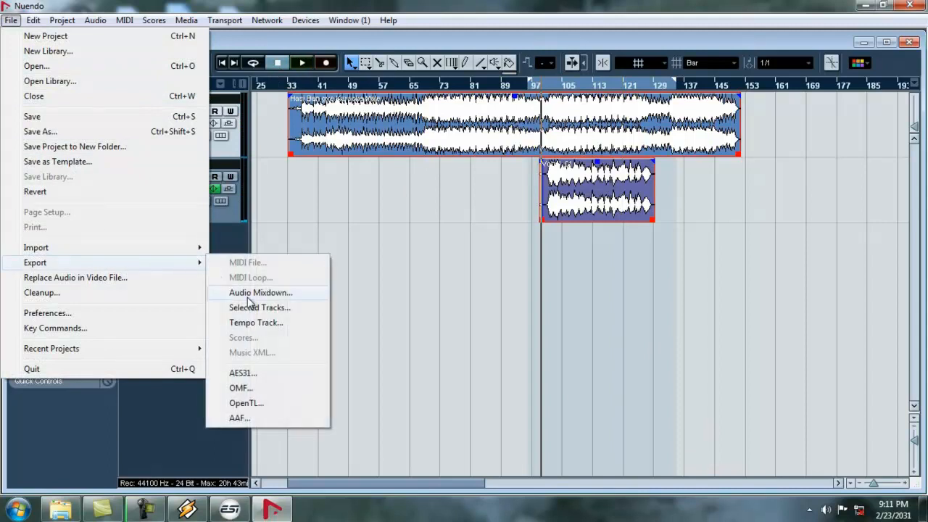
left_click(248, 294)
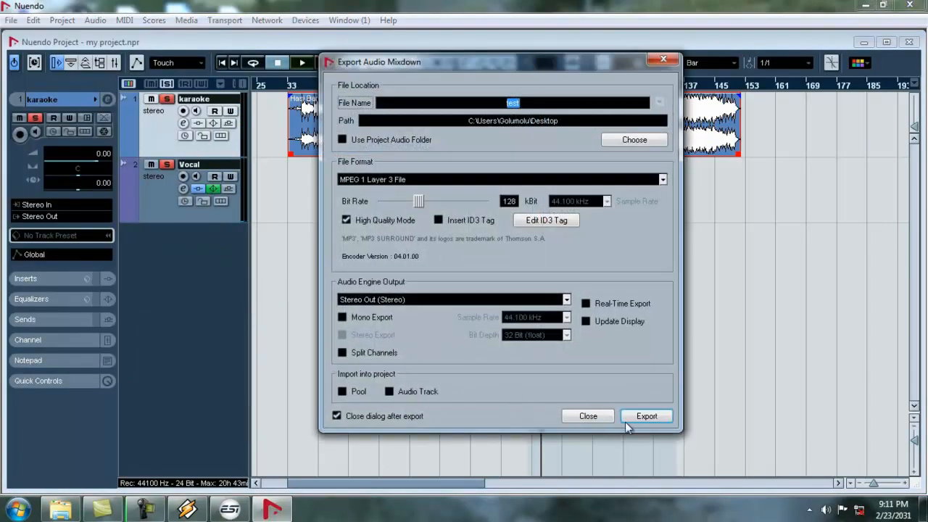
left_click(586, 416)
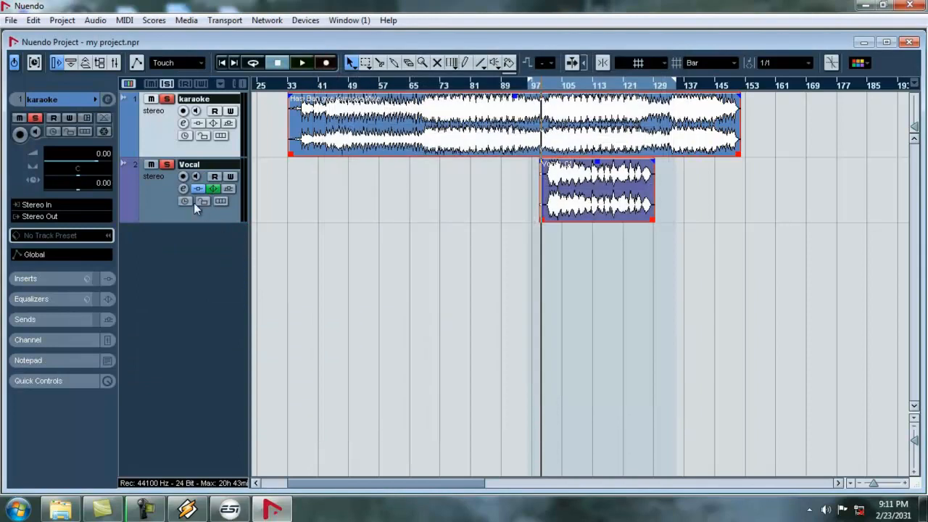
Check the Vocal channel's StudioEQ, raise the Compressor threshold to about -9.2 and close the channel settings.
left_click(183, 189)
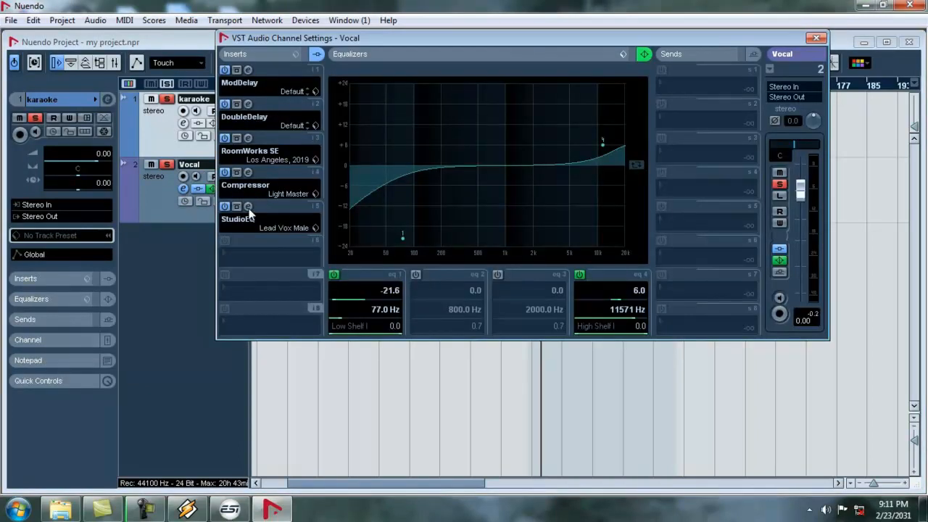
left_click(248, 207)
left_click(729, 139)
left_click(248, 173)
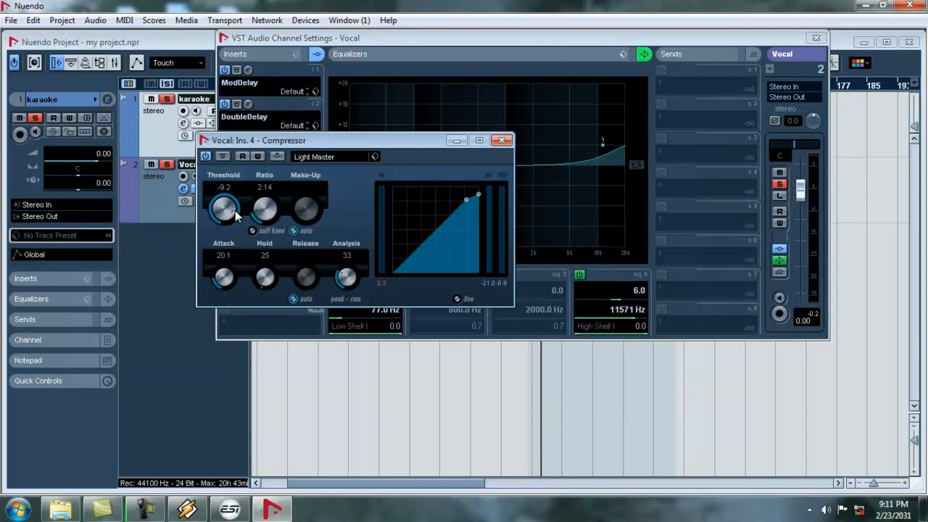
left_click(502, 140)
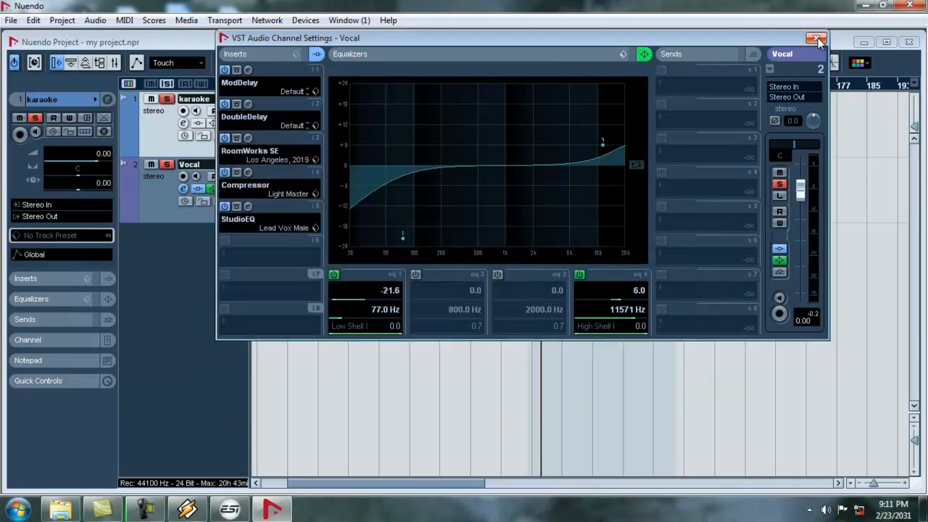
left_click(818, 37)
Export the Stereo Out audio mixdown to the desktop as a 128 kBit MP3, overwriting test.mp3.
left_click(11, 20)
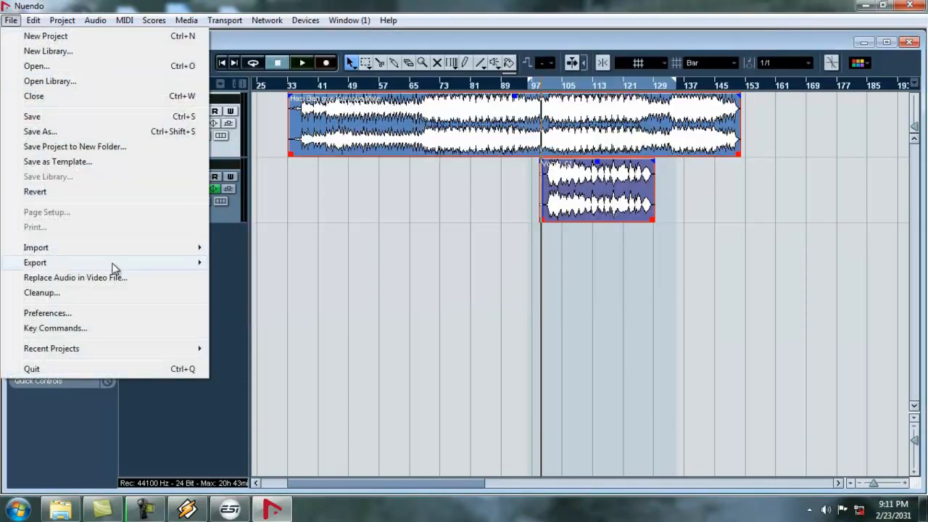
mouse_move(97, 262)
left_click(241, 292)
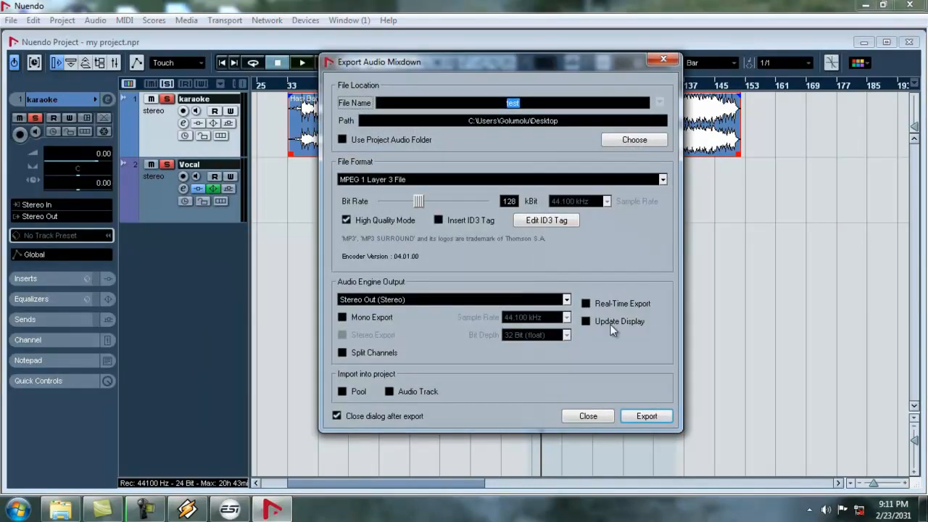
left_click(642, 418)
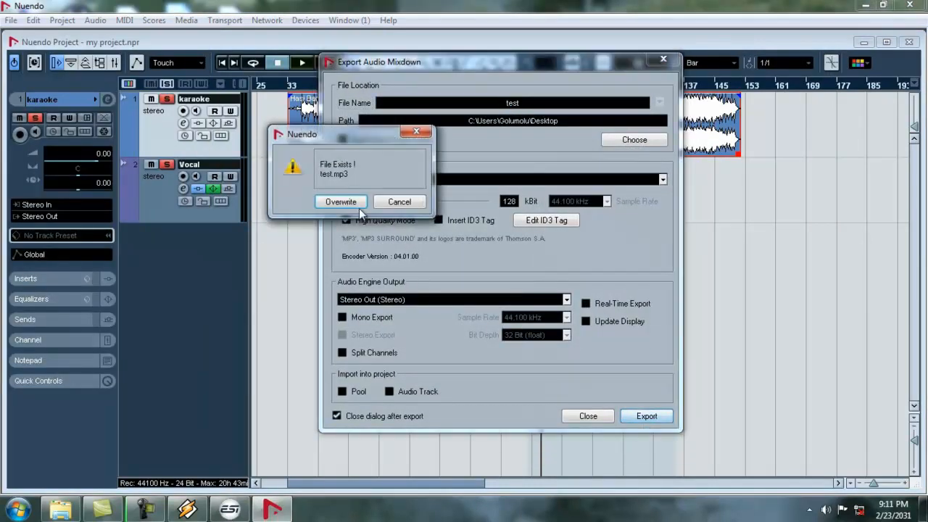
left_click(344, 201)
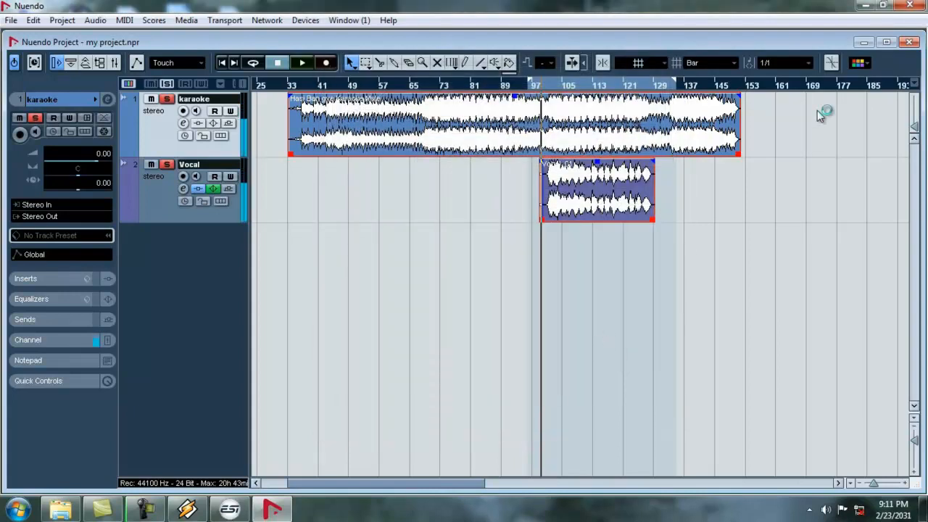
Minimize Nuendo and open the exported test file from the desktop in Winamp, closing and reopening the player once.
left_click(865, 6)
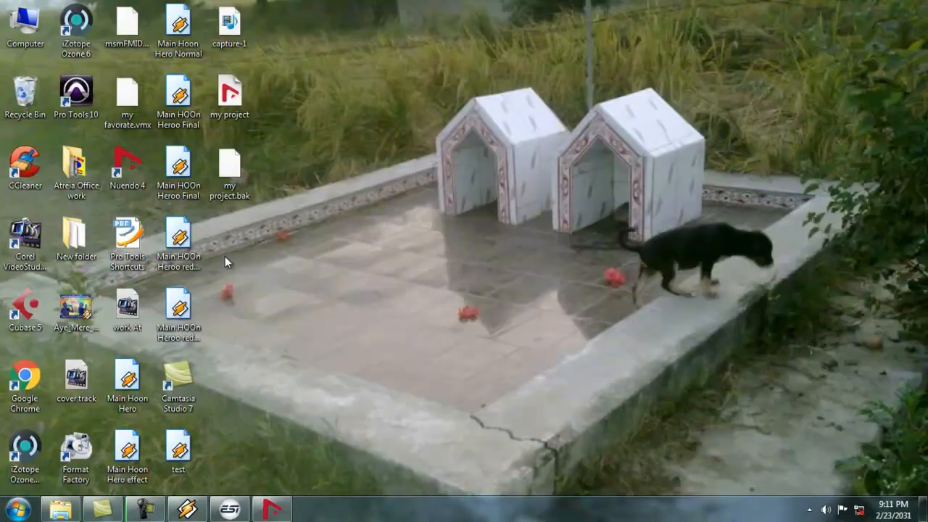
left_click(178, 451)
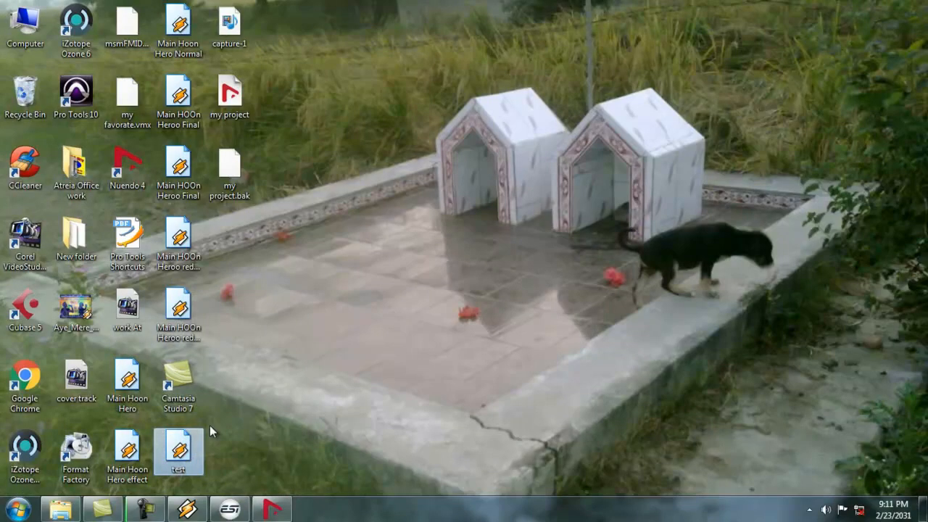
double_click(179, 454)
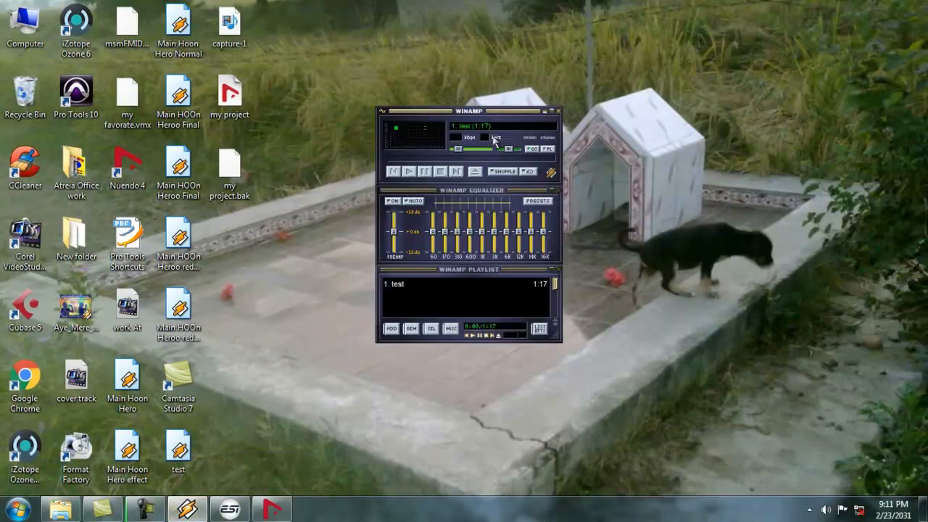
left_click(557, 111)
double_click(178, 451)
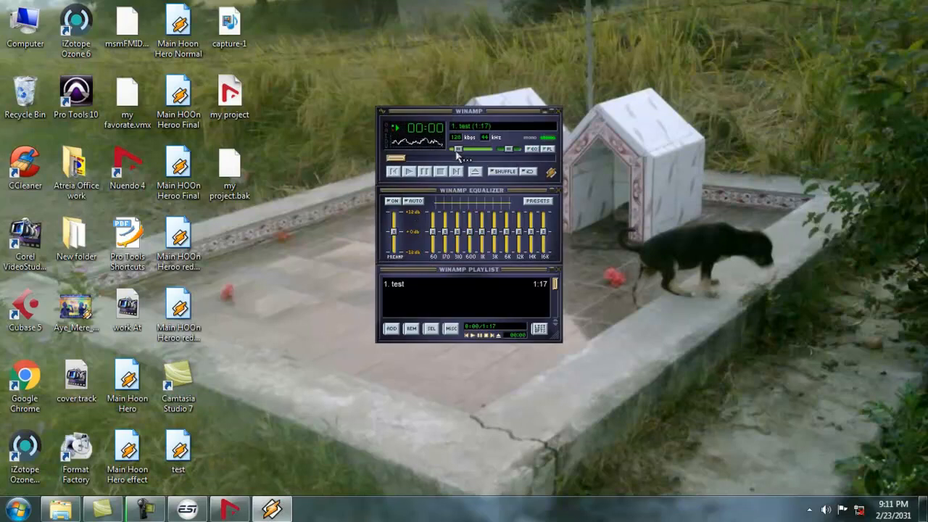
Skip about a third of the way into the test track, raise the playback volume and refresh the desktop.
left_click(447, 158)
left_click_drag(465, 149, 479, 149)
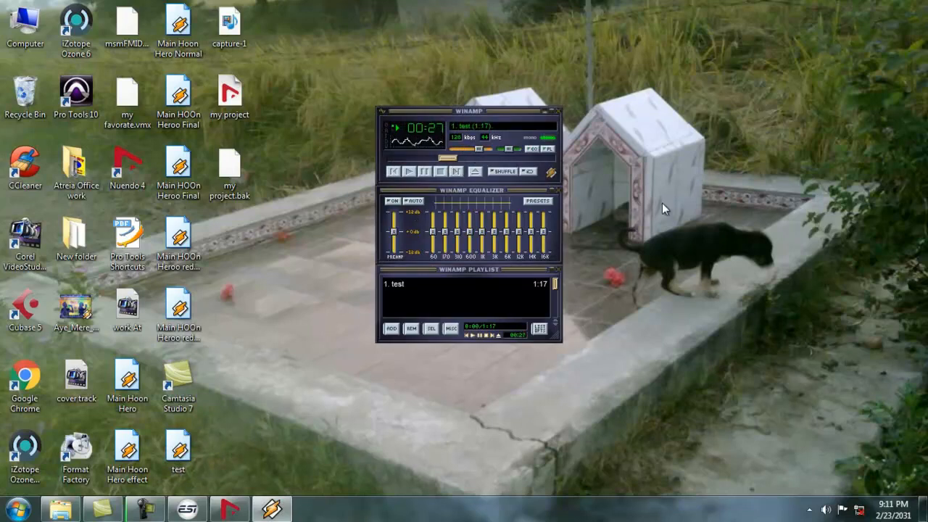
right_click(656, 71)
left_click(676, 107)
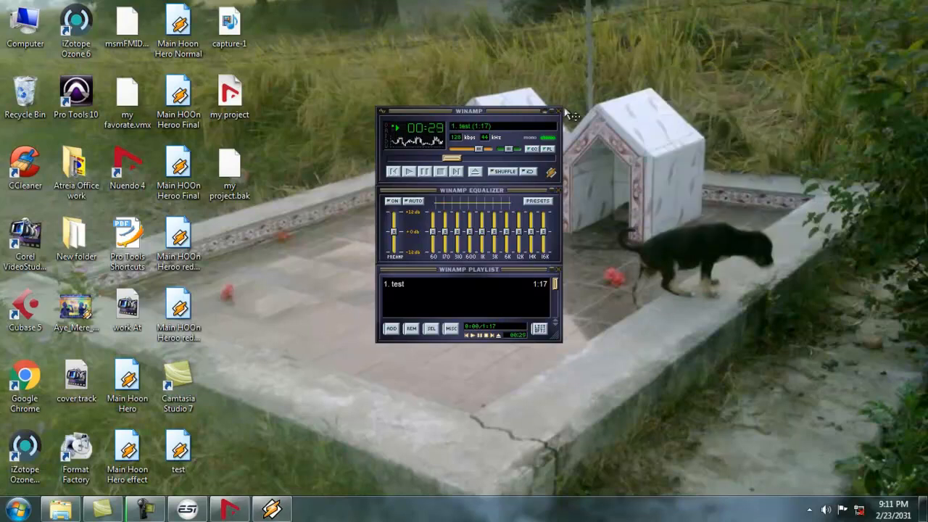
Close the Winamp player, switch to Nuendo to view the project, and minimize it back to the desktop.
left_click(558, 111)
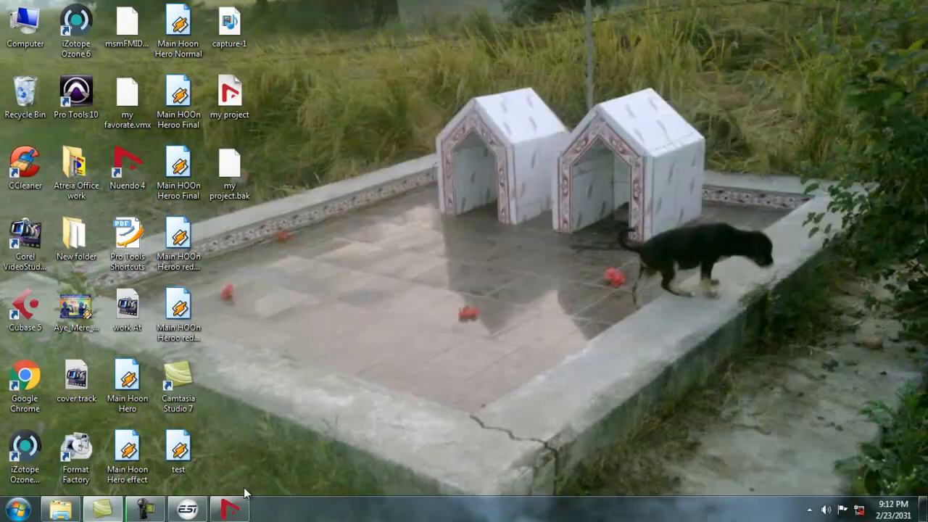
left_click(231, 509)
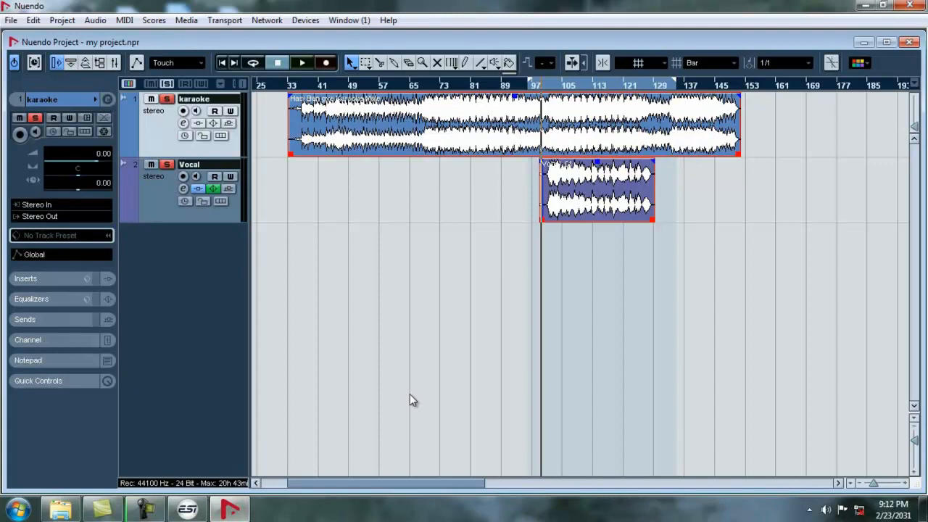
left_click(865, 5)
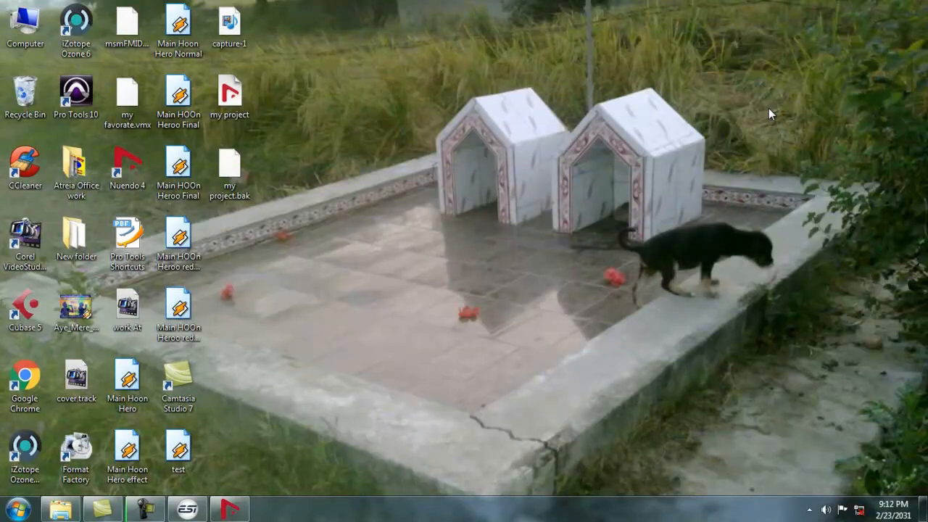
Refresh the desktop twice and bring up the Recycle Bin's available actions.
right_click(400, 192)
left_click(436, 232)
right_click(370, 179)
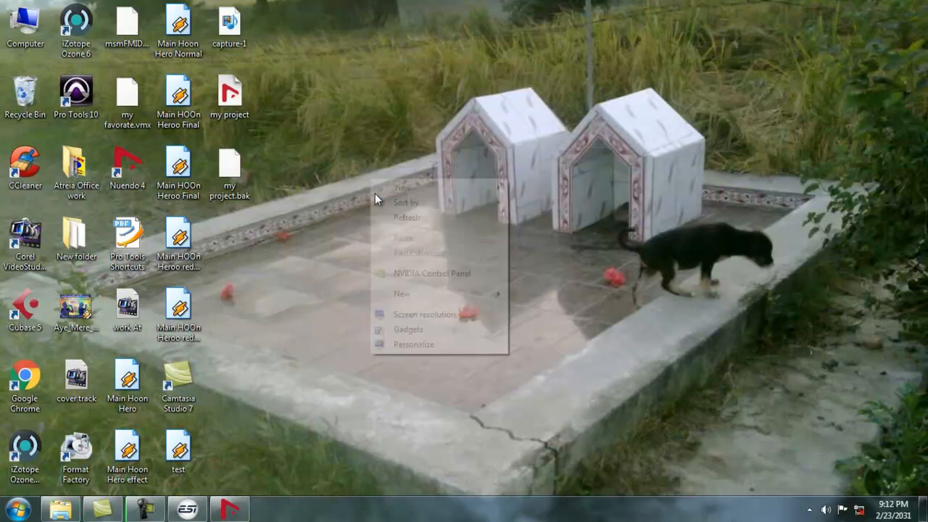
left_click(386, 216)
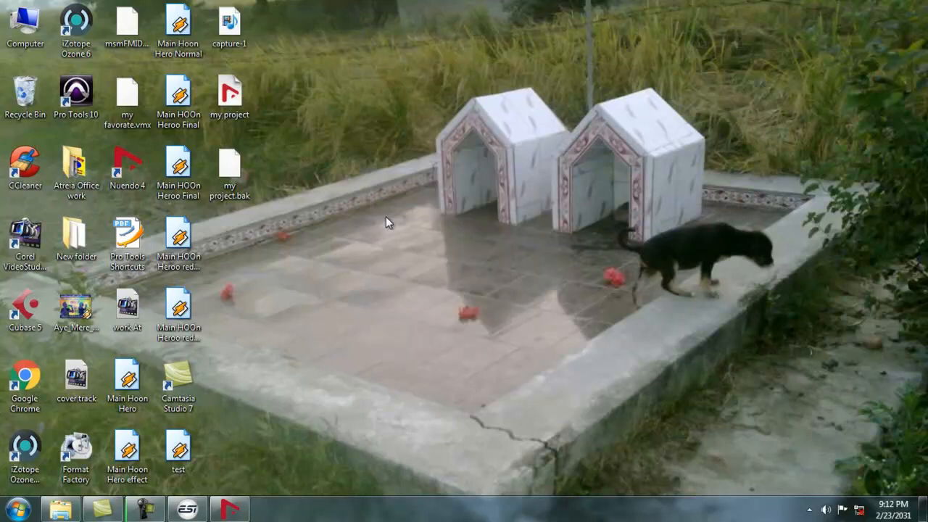
right_click(13, 97)
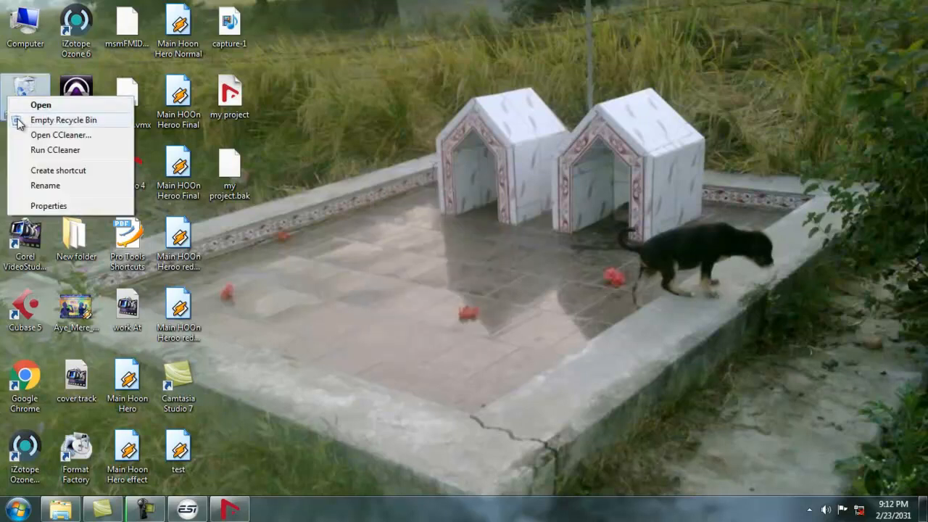